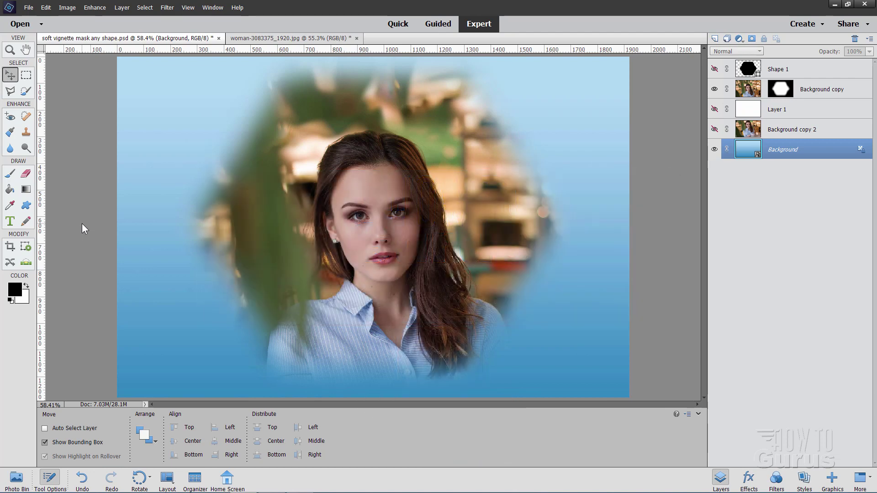
Save and close the "soft vignette mask any shape.psd" document
key(ctrl+s)
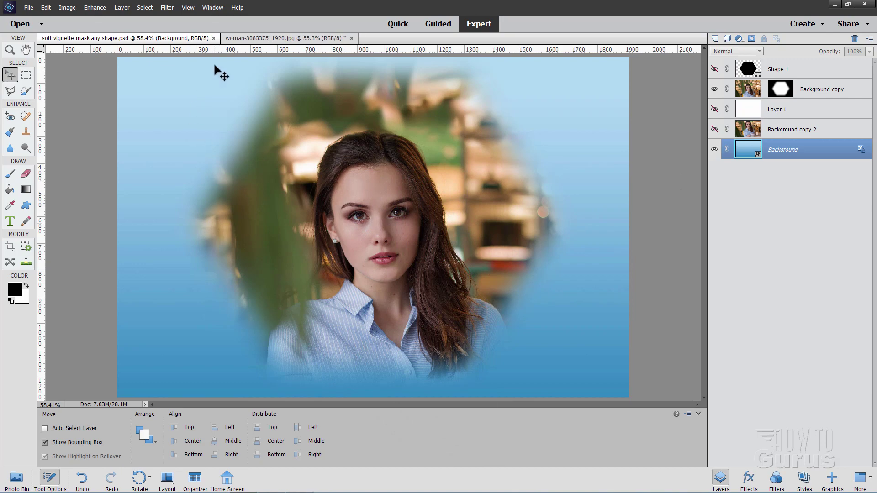
click(213, 38)
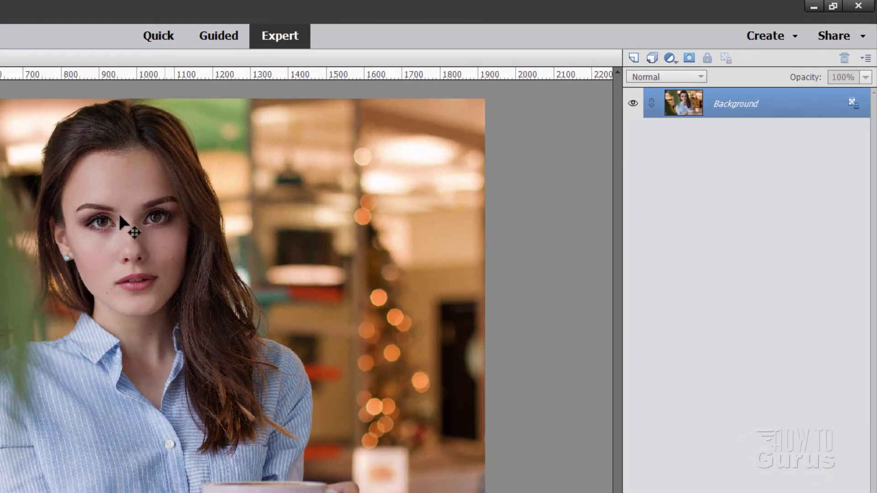
Duplicate the Background layer as Background copy, and duplicate that layer as Background copy 2
right_click(734, 105)
click(758, 136)
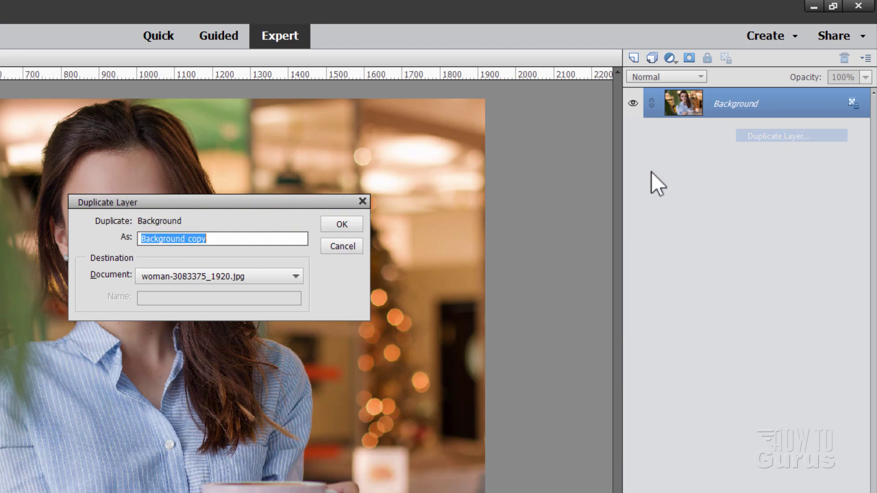
click(354, 224)
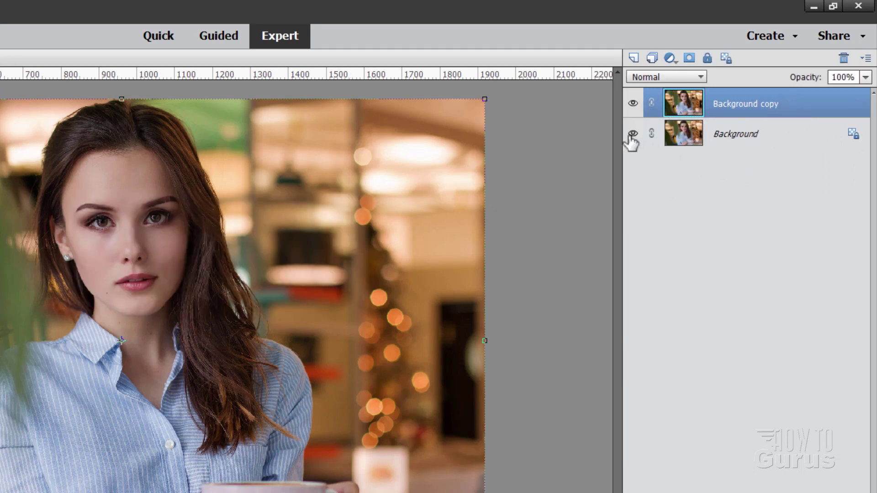
right_click(719, 101)
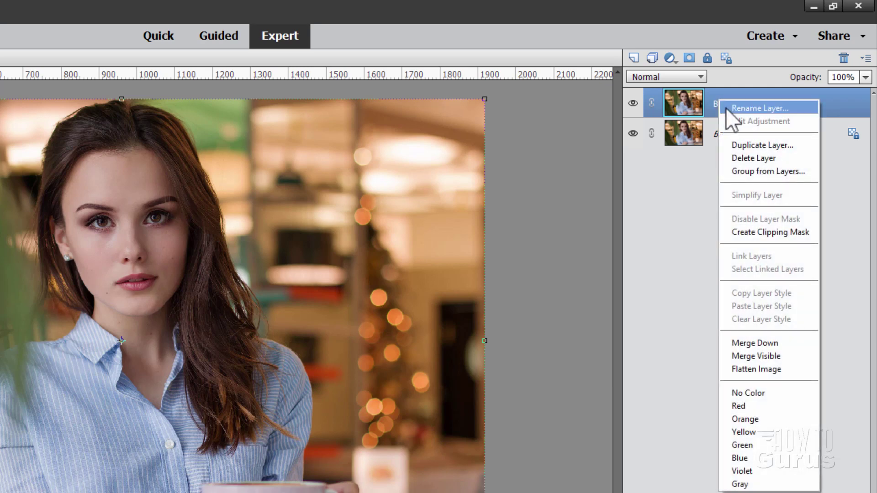
click(738, 140)
key(Return)
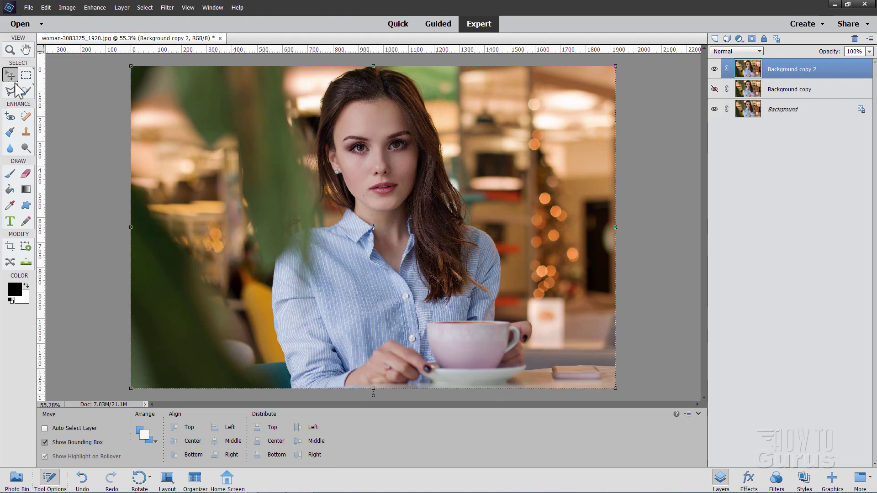
Move the Background copy 2 layer straight down about 275 px, and check the gap above it by briefly hiding the Background layer
drag(390, 174, 408, 251)
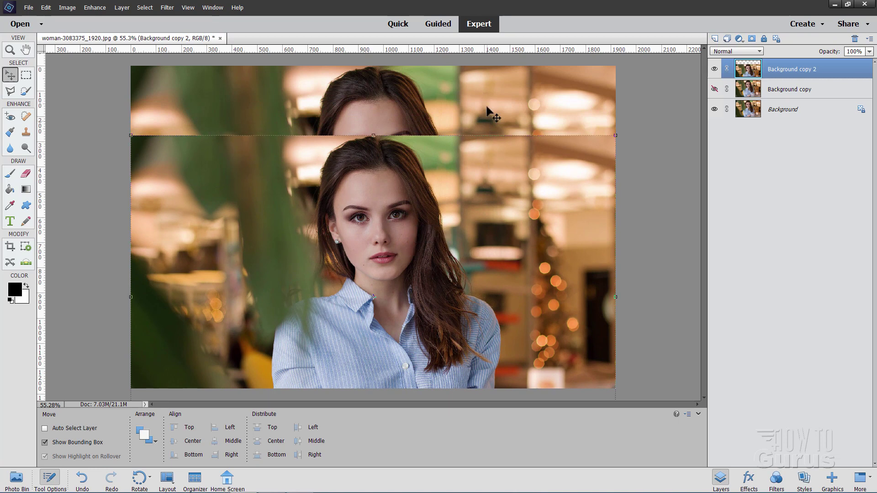
click(714, 110)
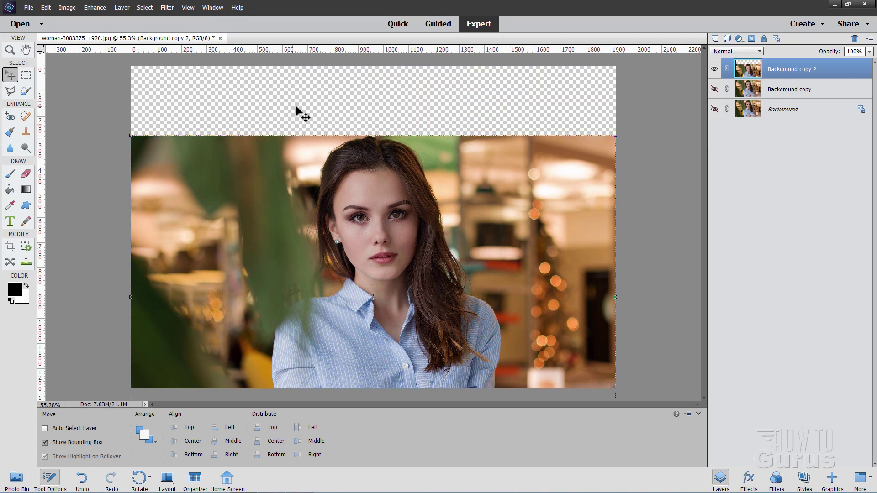
click(714, 110)
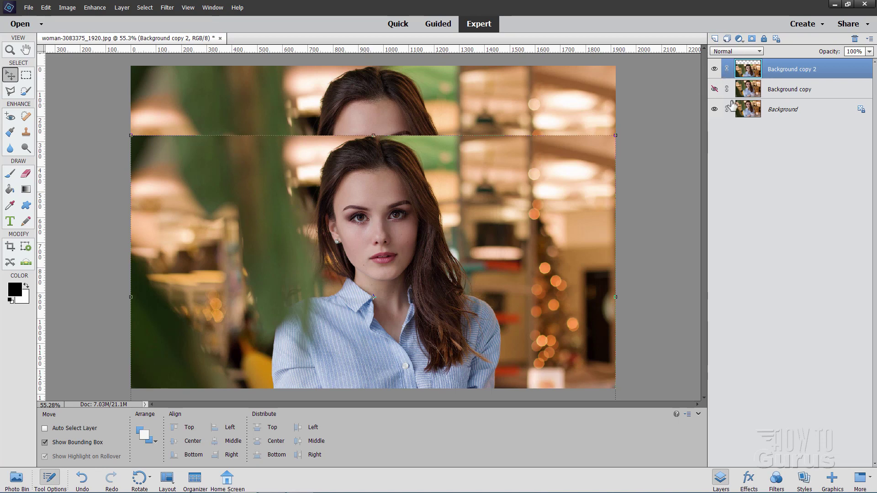
Duplicate the Background layer as Background copy 3 and place the duplicate directly beneath Background copy 2
click(791, 115)
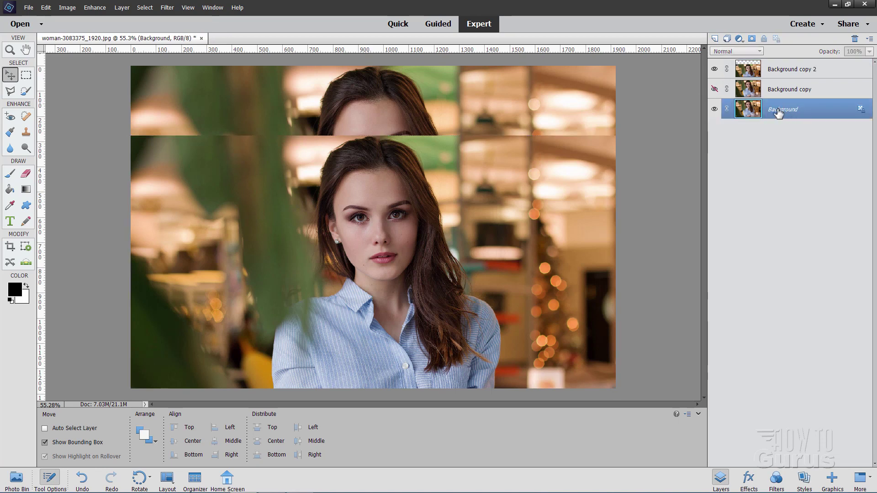
right_click(778, 114)
click(799, 132)
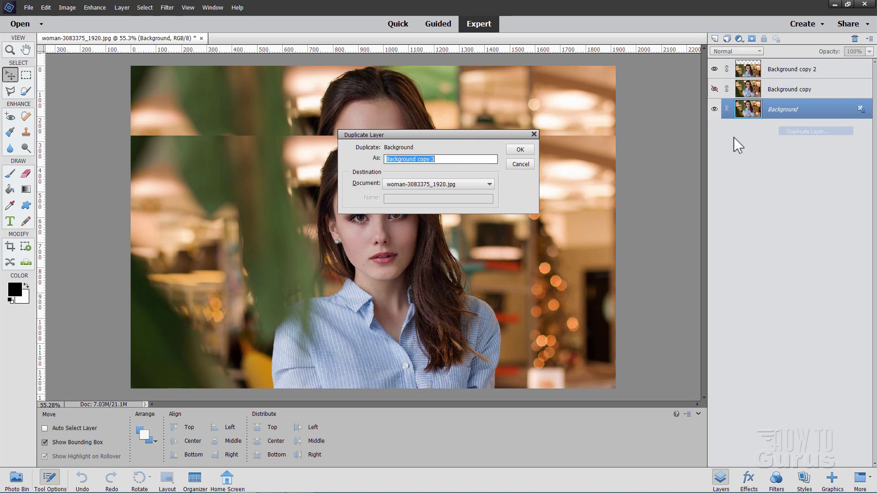
click(523, 151)
drag(773, 115, 770, 84)
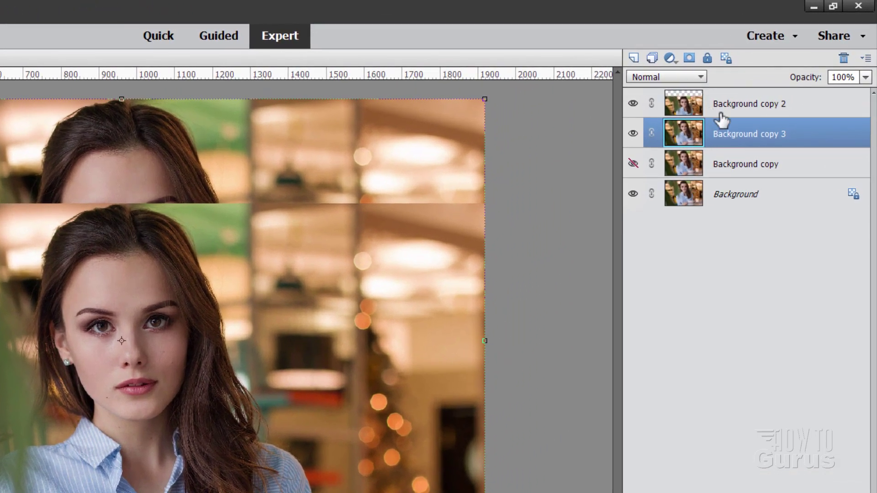
Merge the Background copy 2 and Background copy 3 layers into one layer
click(772, 103)
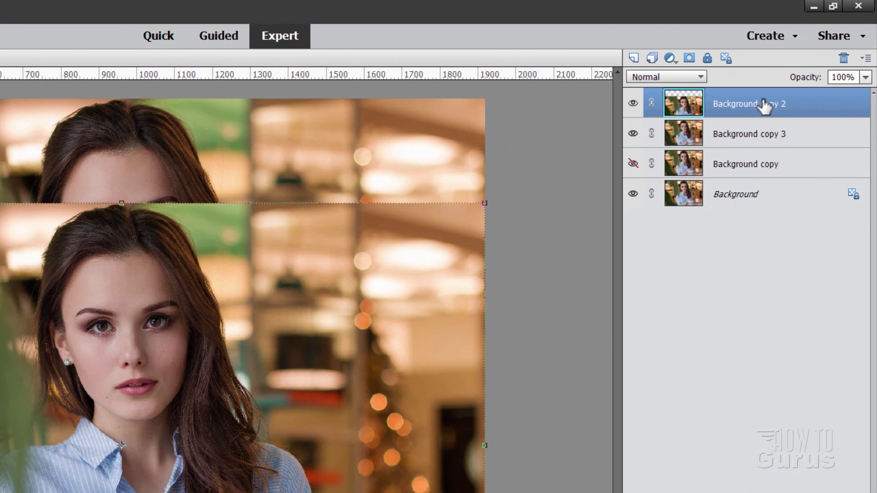
ctrl+click(734, 137)
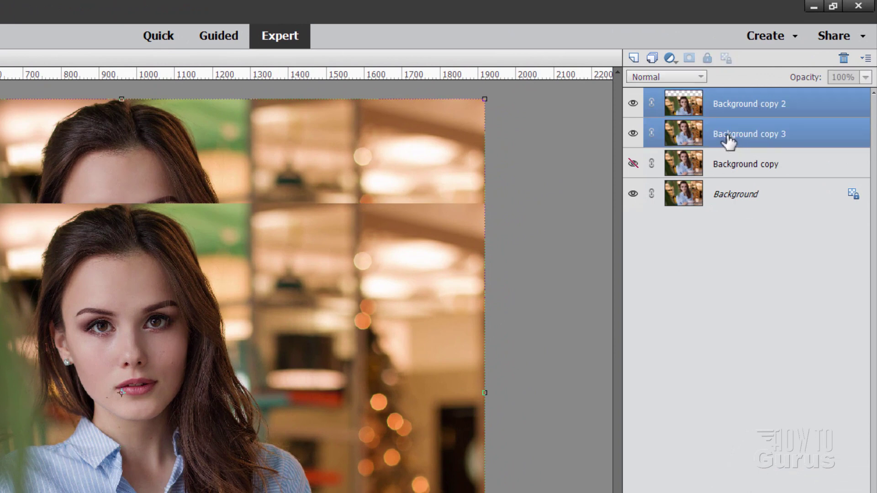
right_click(728, 139)
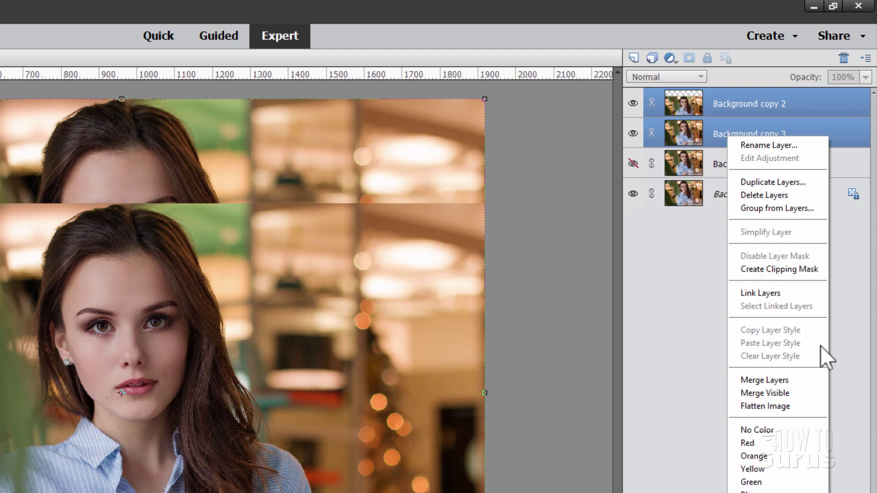
click(750, 379)
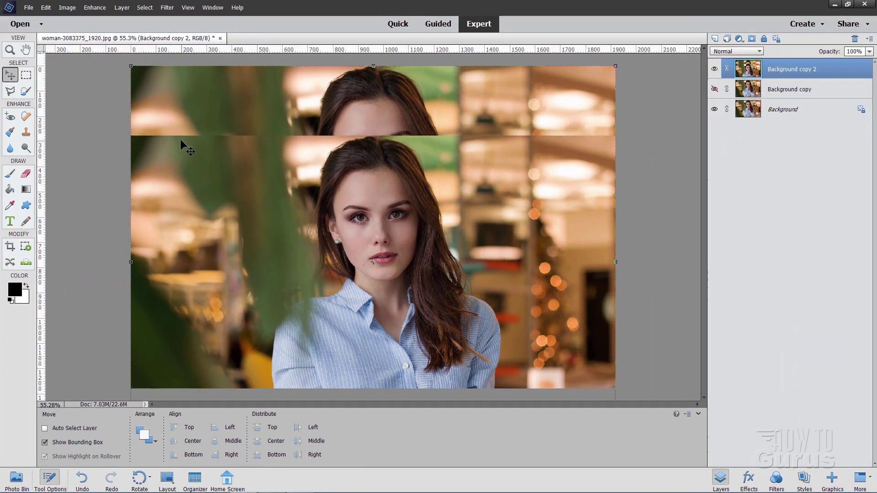
Set the Clone Stamp size to 200 px and clone nearby blurred background over the horizontal seam right of the woman's head
click(26, 132)
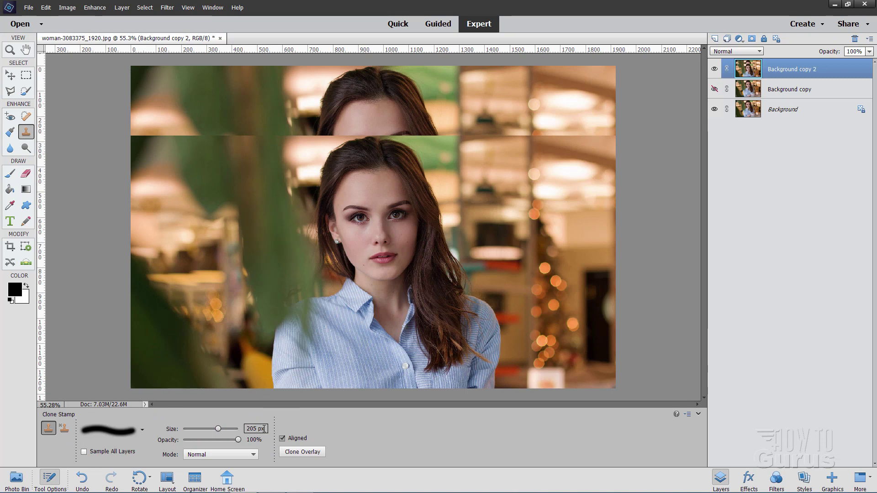
text(200)
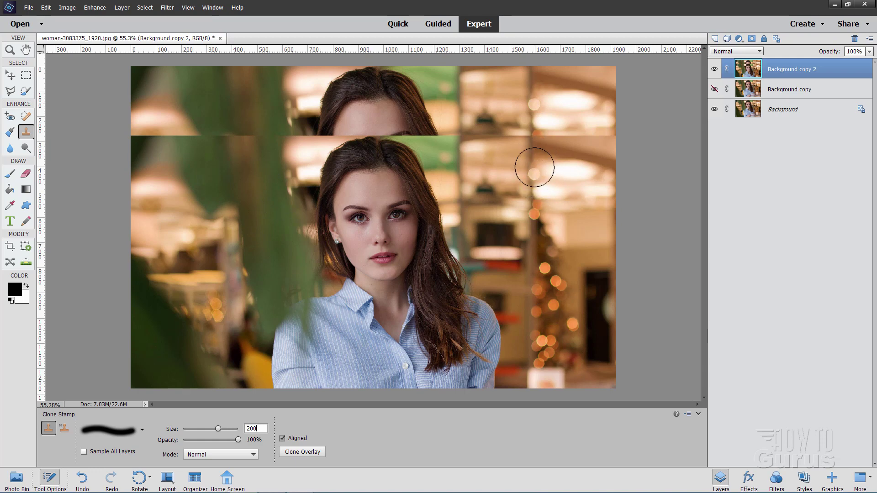
key(alt)
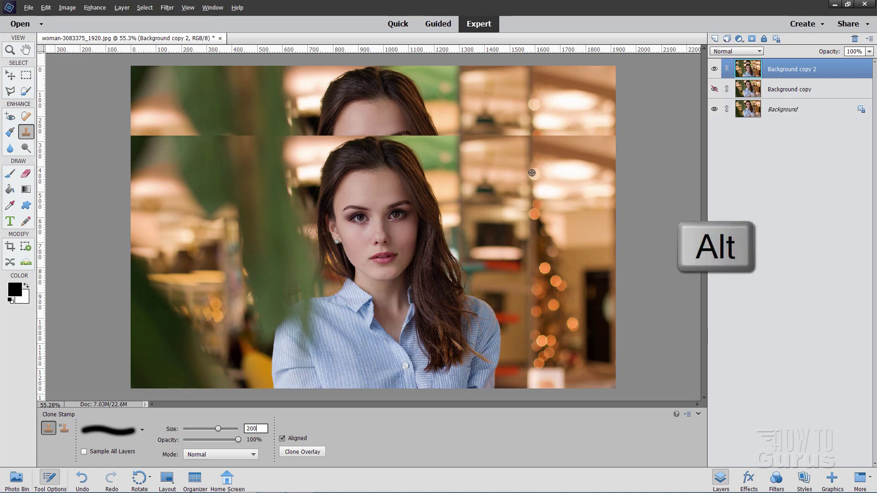
alt+click(531, 171)
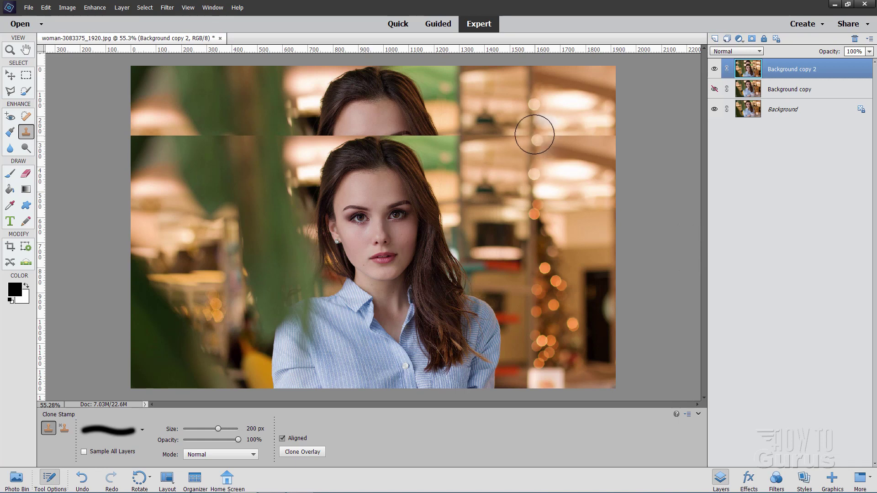
mouse_move(533, 133)
mouse_down()
mouse_move(589, 132)
mouse_move(436, 132)
mouse_move(493, 136)
mouse_move(570, 109)
mouse_up()
mouse_move(601, 164)
mouse_down()
mouse_move(593, 245)
mouse_move(577, 242)
mouse_move(587, 242)
mouse_up()
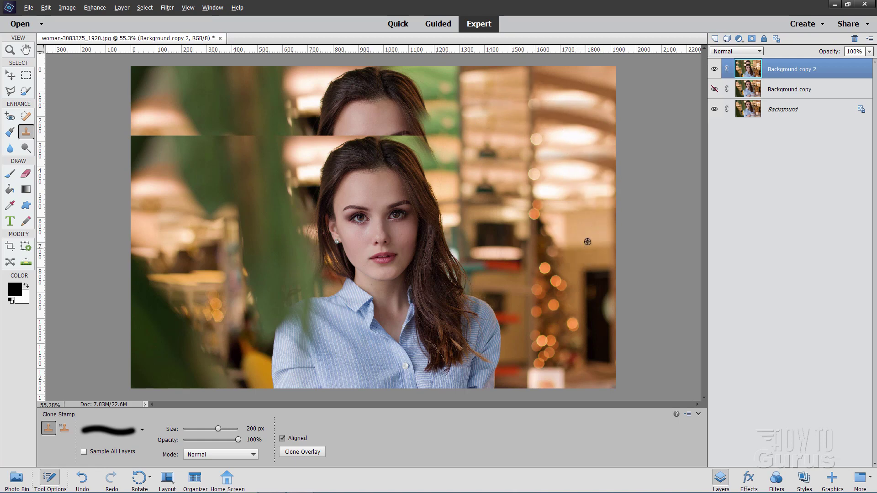
Clone more background texture over the repeated lights and beams in the photo's upper right area to disguise the duplication
drag(570, 138, 594, 132)
alt+click(491, 128)
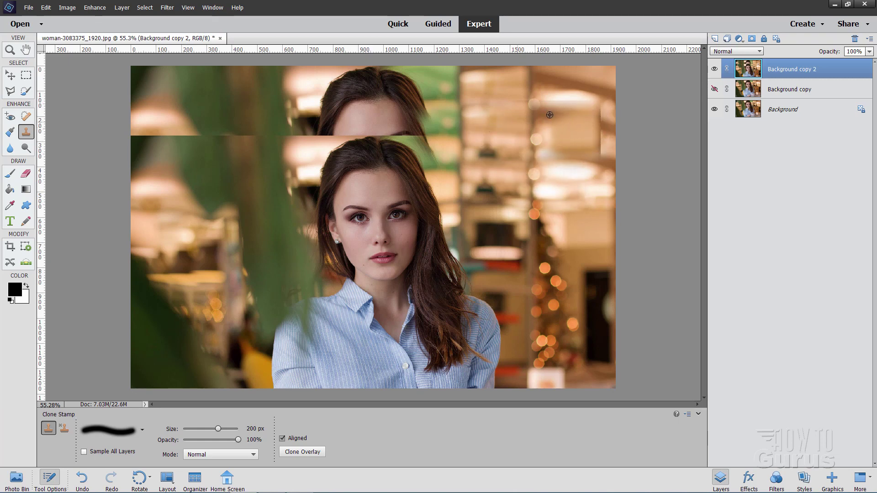
mouse_move(551, 102)
mouse_down()
mouse_move(586, 98)
mouse_move(601, 145)
mouse_up()
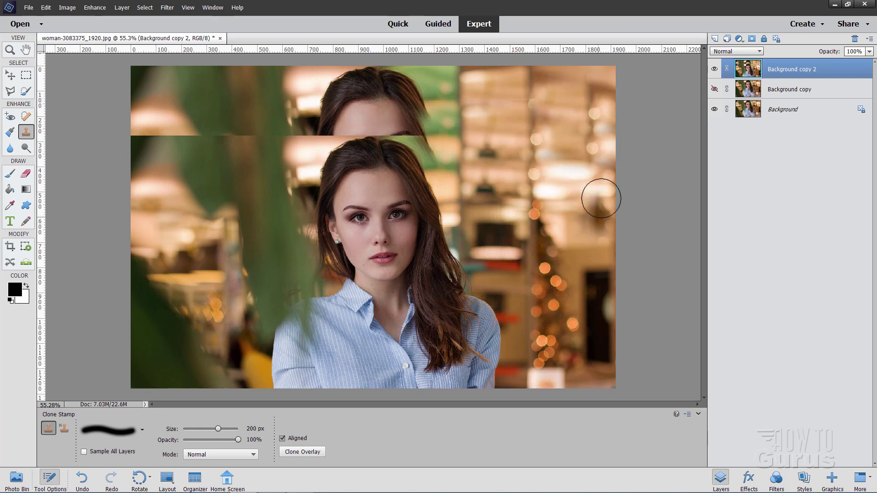
mouse_move(522, 164)
mouse_down()
mouse_move(486, 129)
mouse_move(587, 109)
mouse_move(569, 125)
mouse_move(508, 119)
mouse_move(495, 96)
mouse_up()
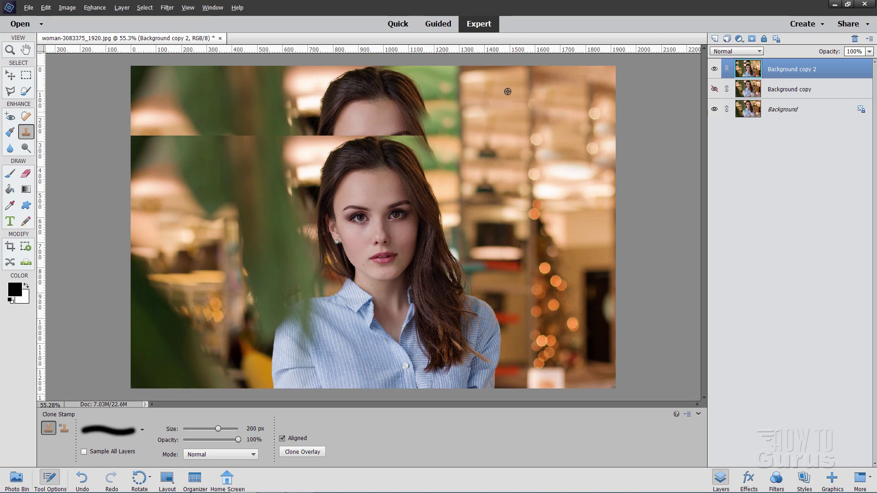
Sample the warm background in the upper right area and clone it over the dark post and green patch beside the duplicated head
key(alt)
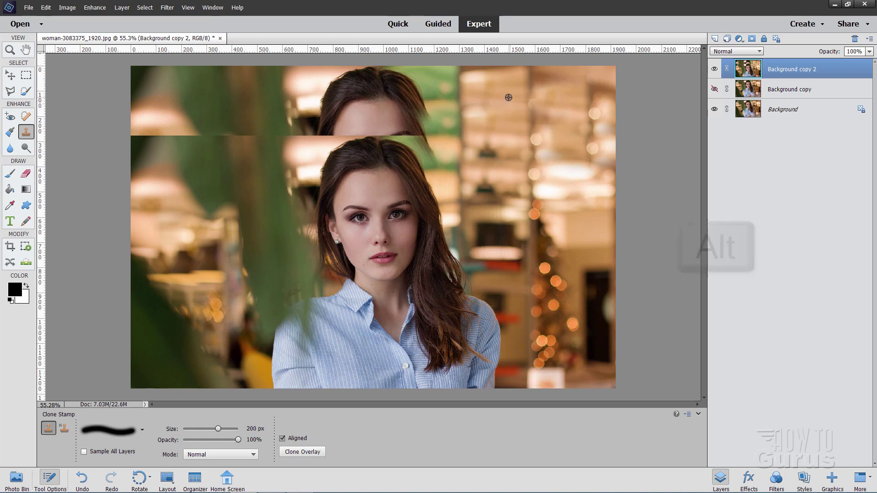
alt+click(509, 104)
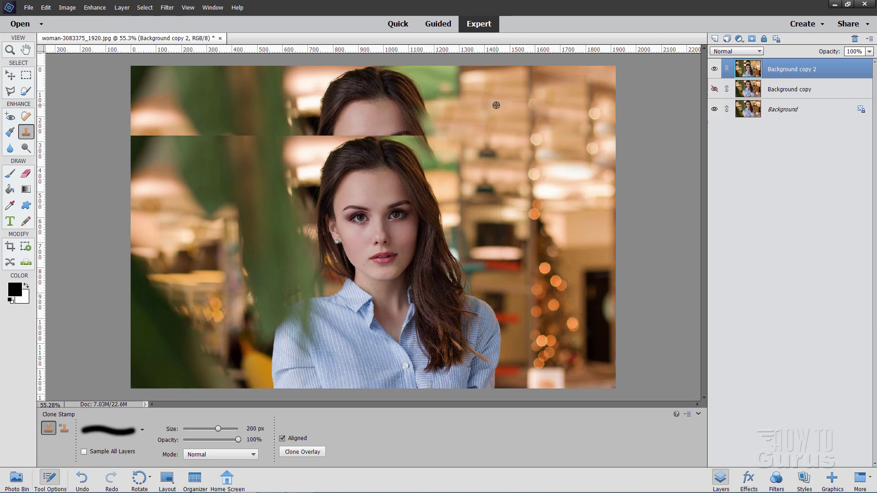
alt+click(496, 105)
mouse_move(479, 100)
mouse_down()
mouse_move(432, 71)
mouse_move(486, 88)
mouse_move(495, 104)
mouse_move(454, 97)
mouse_move(497, 121)
mouse_up()
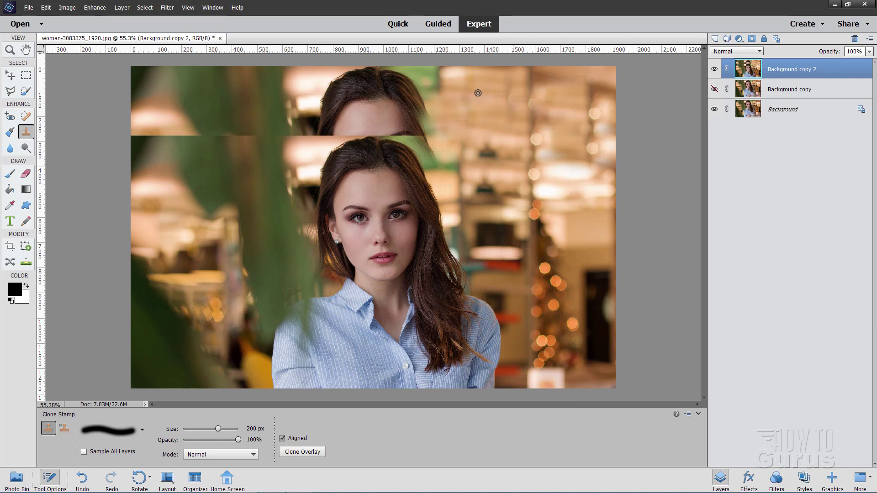
mouse_move(468, 93)
mouse_down()
mouse_move(462, 109)
mouse_move(473, 108)
mouse_move(464, 99)
mouse_up()
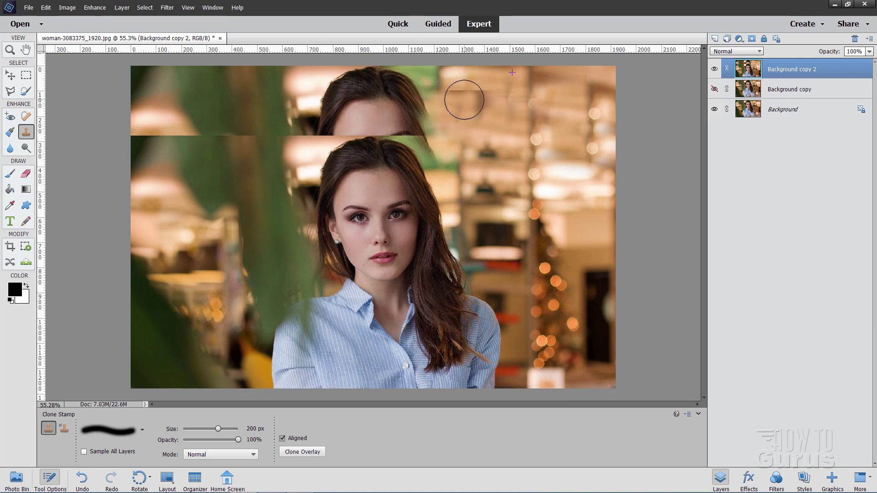
key(ctrl+z)
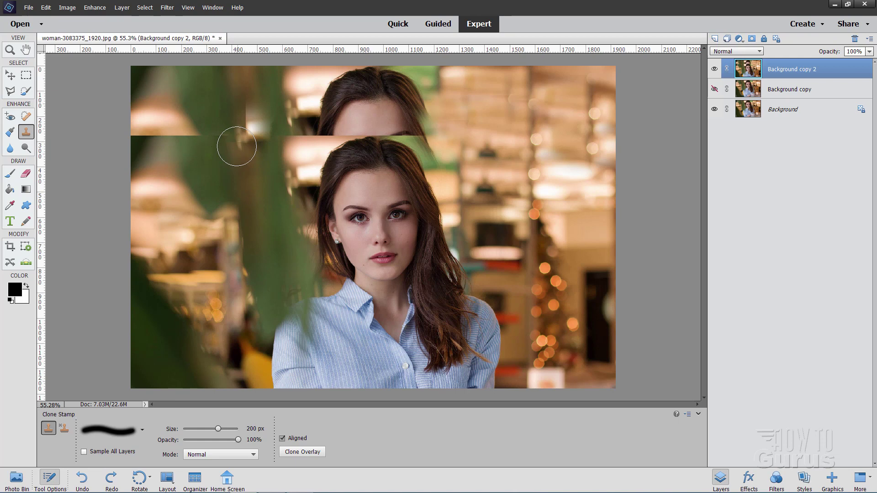
mouse_move(229, 121)
mouse_down()
mouse_move(183, 151)
mouse_move(172, 220)
mouse_up()
key(ctrl+z)
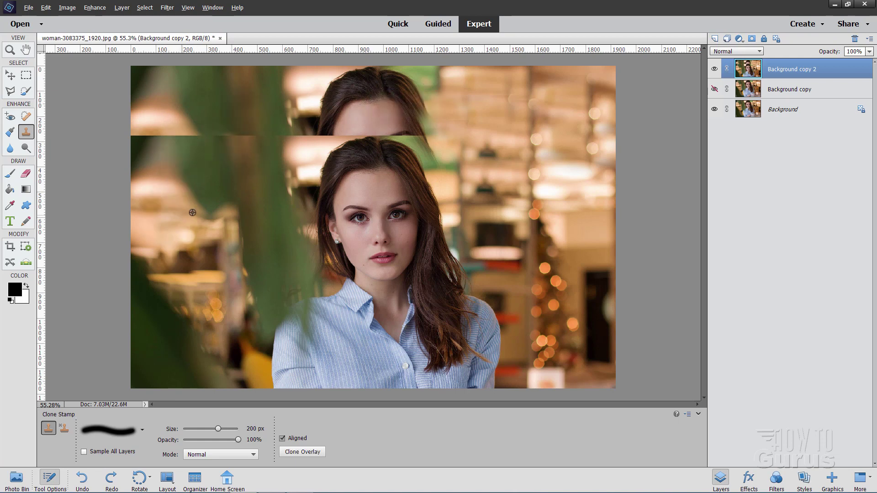
Sample the green leaves and clone them over the seam and the upper left area of the photo
alt+click(255, 192)
mouse_move(238, 128)
mouse_down()
mouse_move(250, 144)
mouse_move(264, 141)
mouse_up()
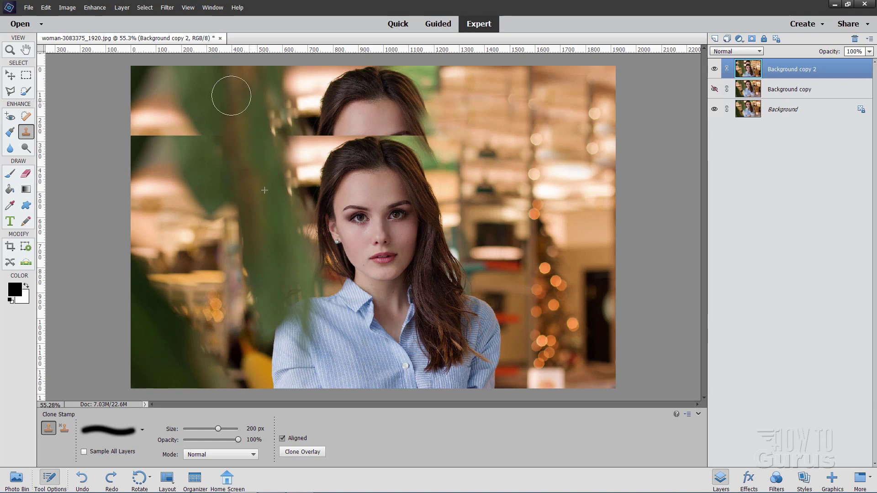
mouse_move(231, 96)
mouse_down()
mouse_move(211, 145)
mouse_move(156, 130)
mouse_move(141, 150)
mouse_move(138, 88)
mouse_move(172, 91)
mouse_move(157, 84)
mouse_up()
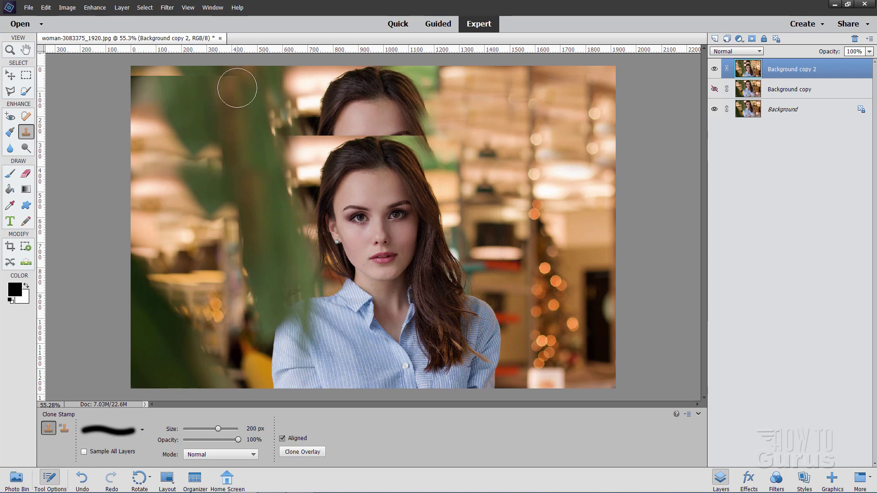
mouse_move(237, 88)
mouse_down()
mouse_move(200, 78)
mouse_move(134, 79)
mouse_move(154, 93)
mouse_move(160, 85)
mouse_move(151, 97)
mouse_up()
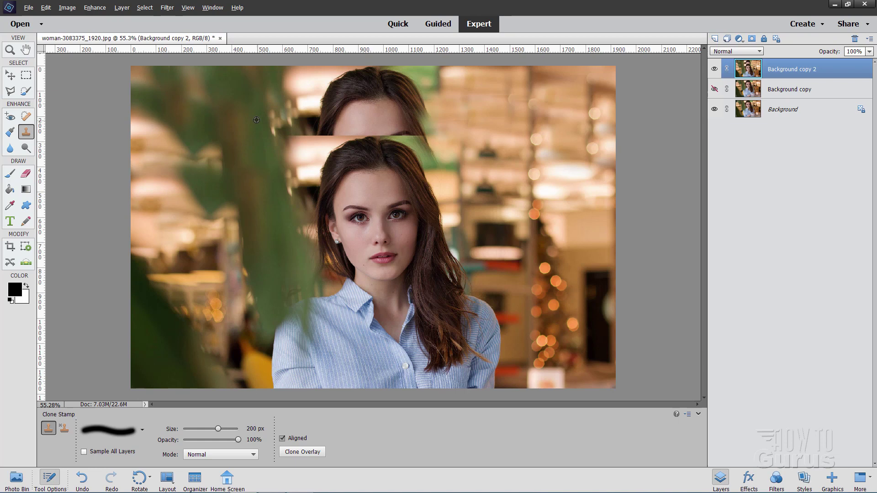
Clone green leaves and warm blurred background over the duplicated head and the leftover green patch above the woman
drag(279, 103, 336, 92)
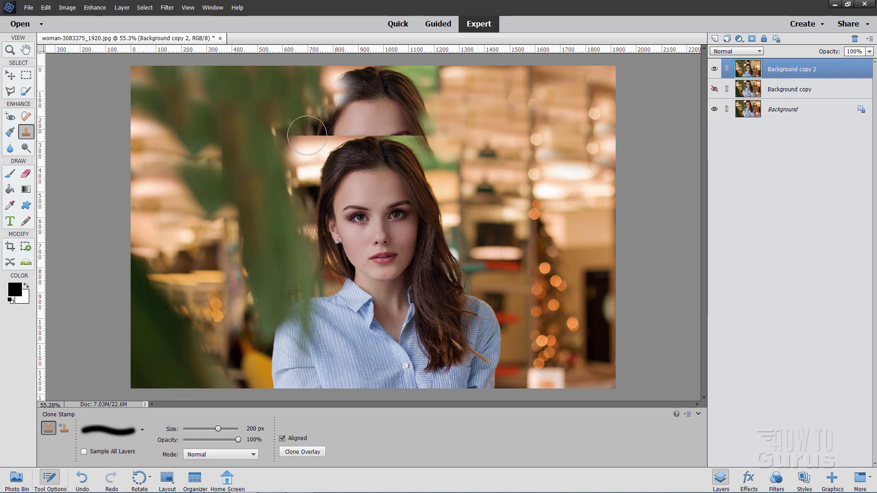
mouse_move(280, 137)
mouse_down()
mouse_move(294, 123)
mouse_move(306, 132)
mouse_move(322, 112)
mouse_move(361, 96)
mouse_move(323, 82)
mouse_move(415, 112)
mouse_up()
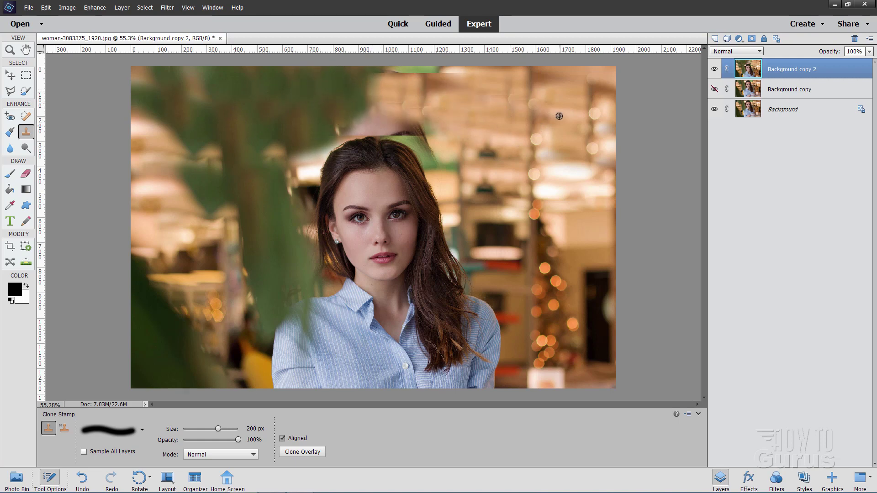
alt+click(485, 99)
mouse_move(450, 84)
mouse_down()
mouse_move(438, 74)
mouse_move(399, 92)
mouse_up()
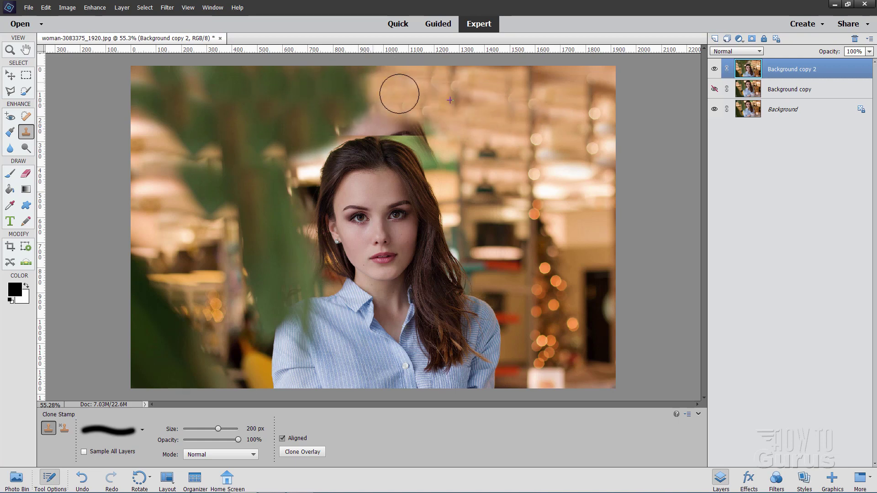
alt+click(504, 96)
drag(455, 130, 398, 118)
alt+click(516, 121)
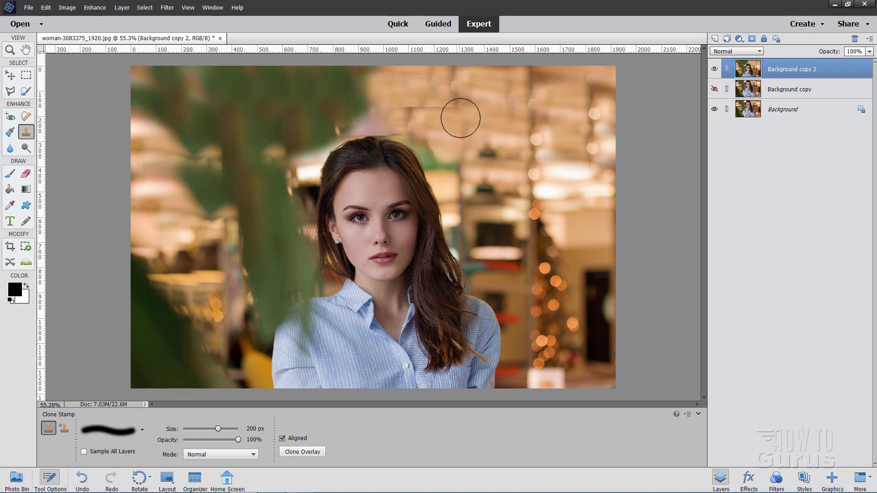
drag(460, 118, 402, 106)
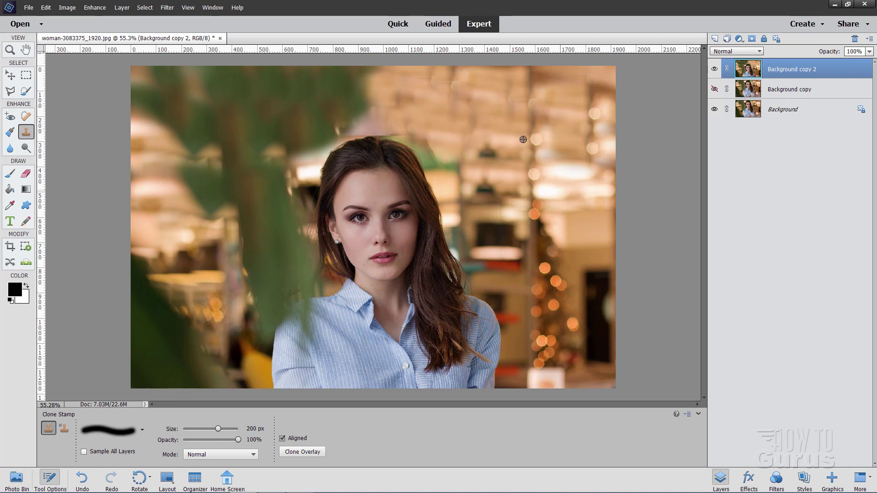
Clone blurred lights and dark background details over the repeated texture right of the woman's head
mouse_move(471, 129)
mouse_down()
mouse_move(469, 96)
mouse_move(548, 96)
mouse_move(523, 130)
mouse_move(557, 101)
mouse_up()
alt+click(504, 164)
mouse_move(595, 196)
mouse_down()
mouse_move(579, 234)
mouse_move(571, 228)
mouse_up()
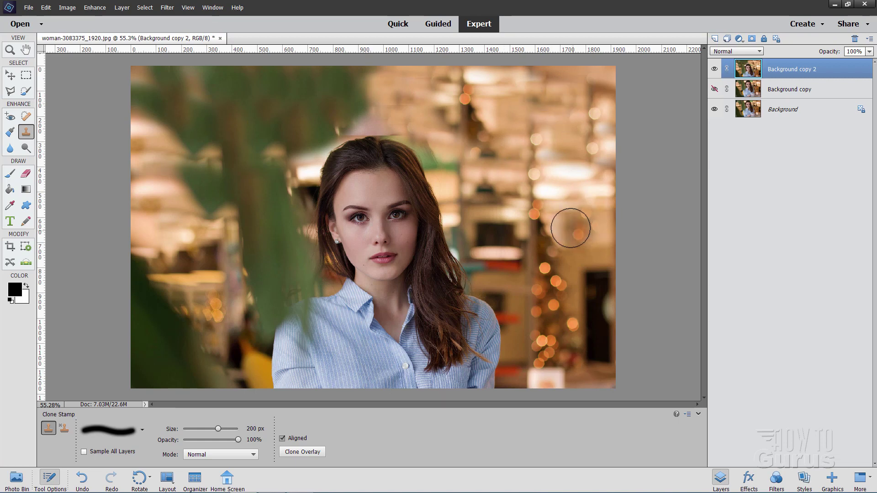
Give the Clone Stamp the hard round 19 px brush and set its size to 30 px for detail work along the top of the hair
key(z)
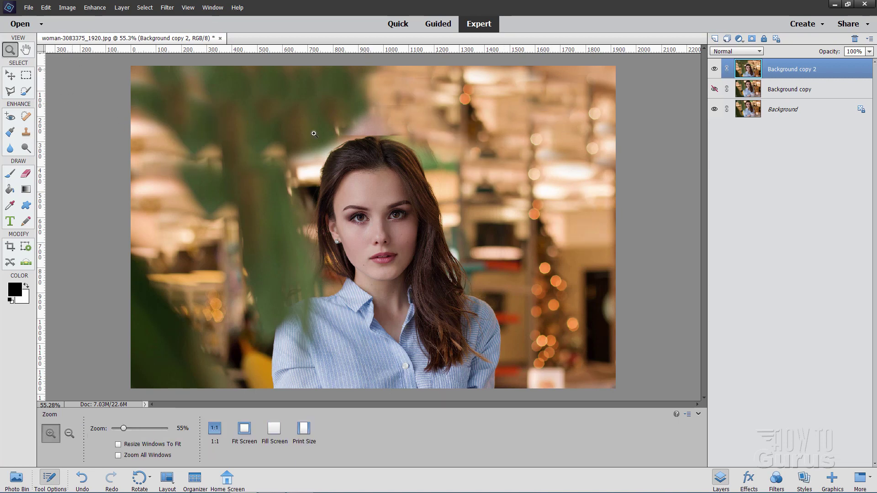
click(376, 143)
click(379, 148)
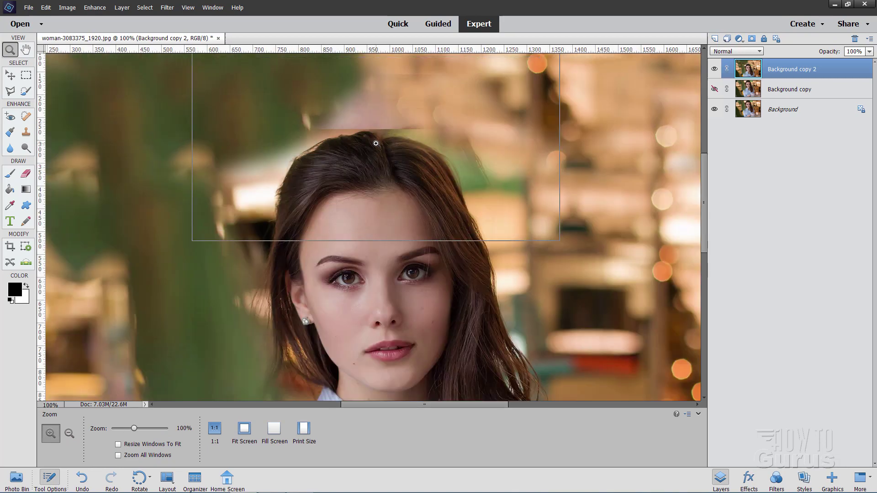
click(381, 154)
scroll(382, 154, up, 5)
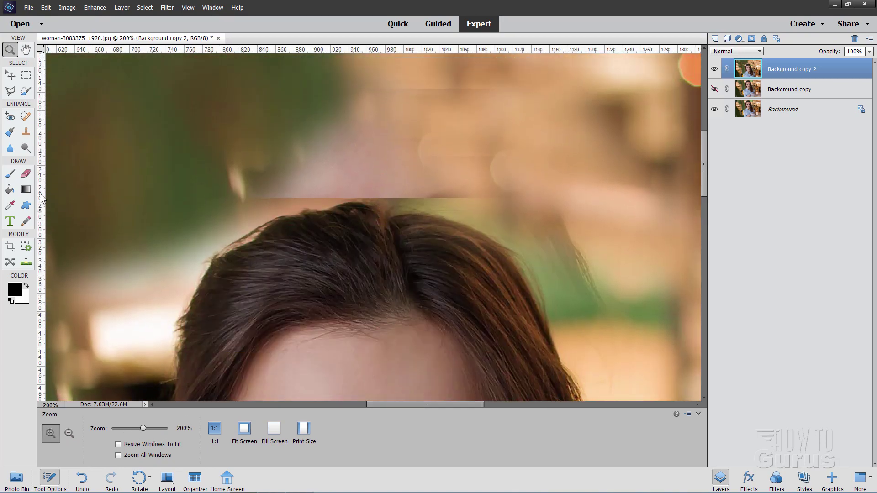
click(26, 132)
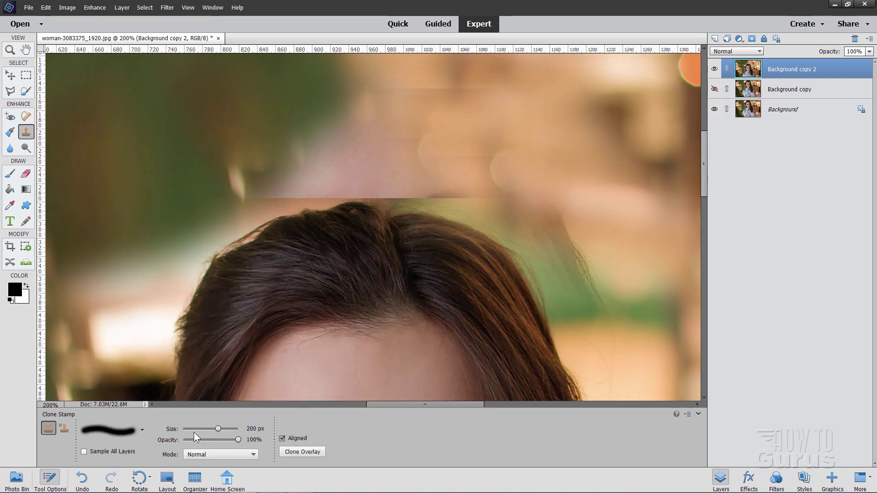
drag(193, 432, 190, 431)
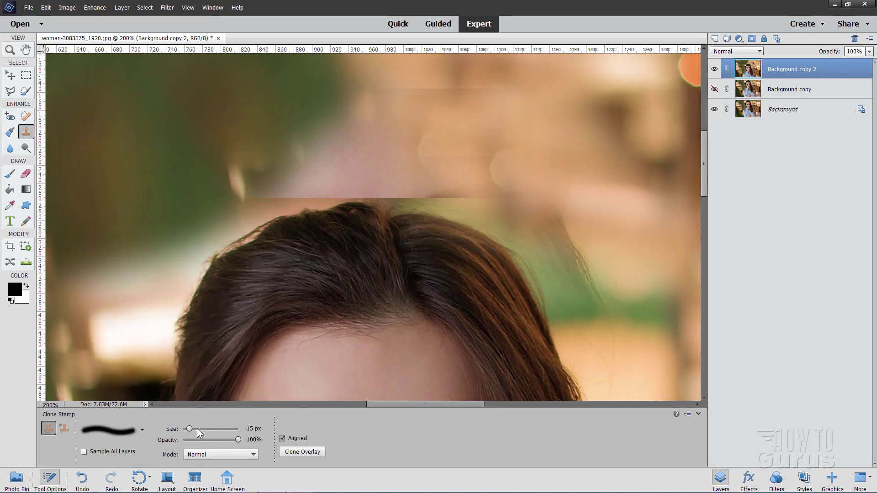
click(196, 428)
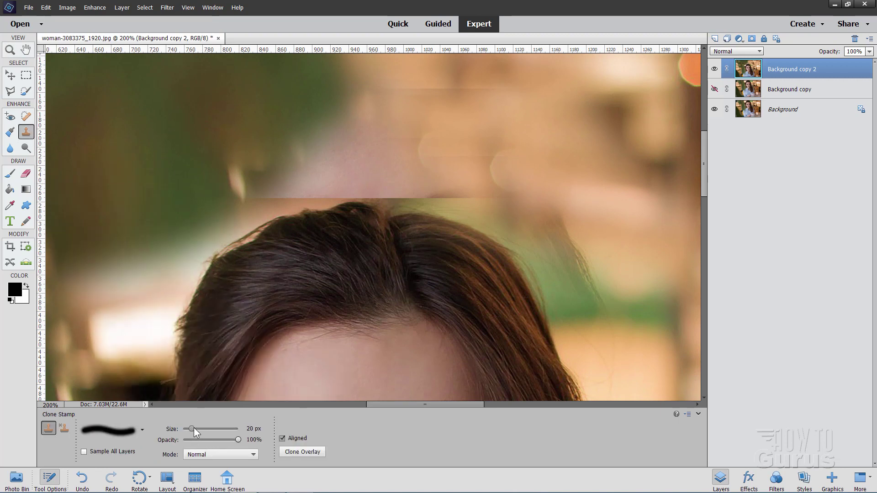
click(142, 430)
scroll(110, 356, down, 4)
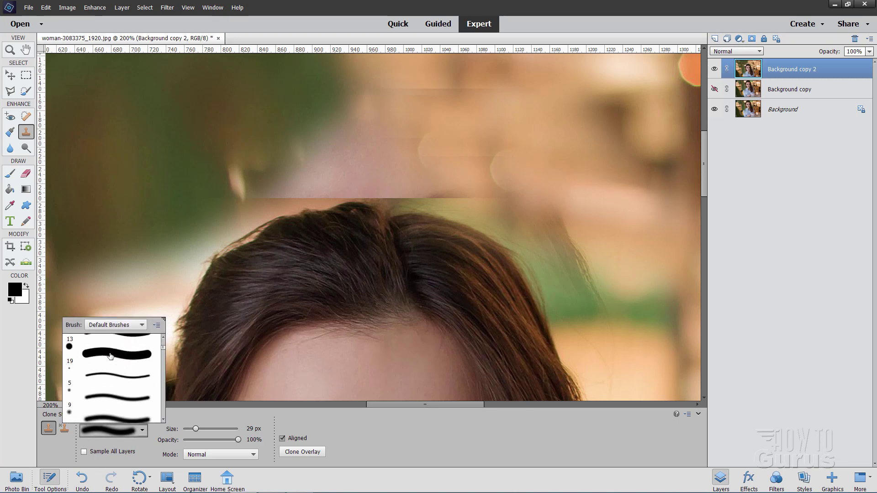
click(110, 356)
click(195, 422)
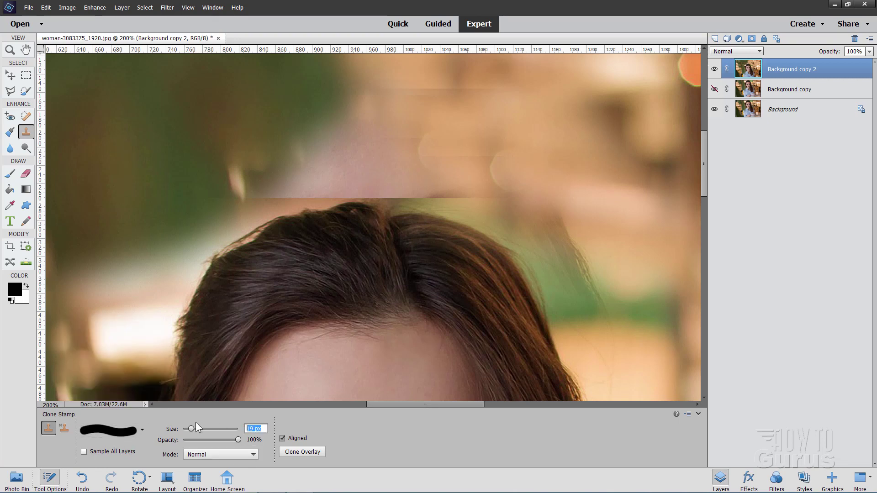
text(30)
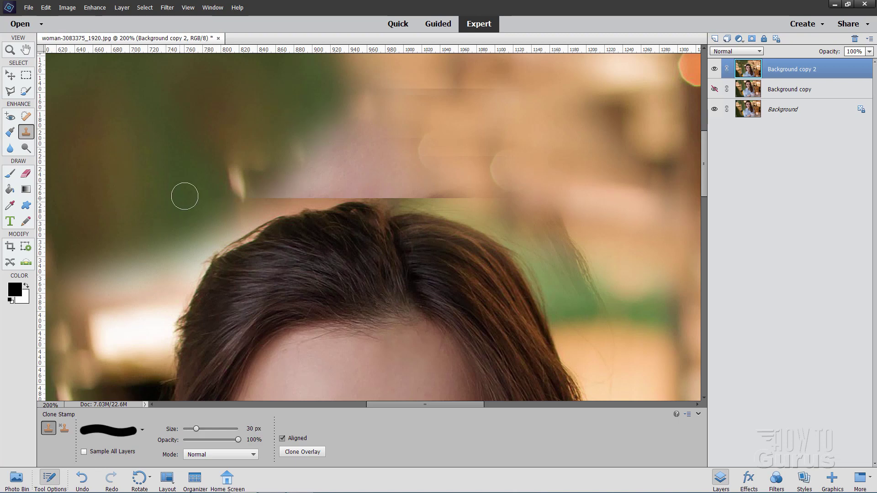
Clone nearby background along the horizontal seam just above the woman's hair
mouse_move(201, 194)
mouse_down()
mouse_move(337, 176)
mouse_move(307, 189)
mouse_move(333, 189)
mouse_up()
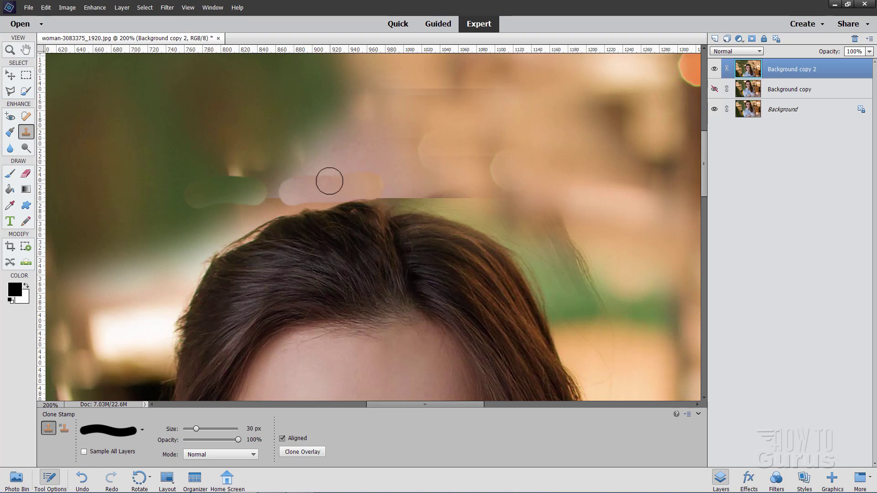
drag(326, 190, 265, 192)
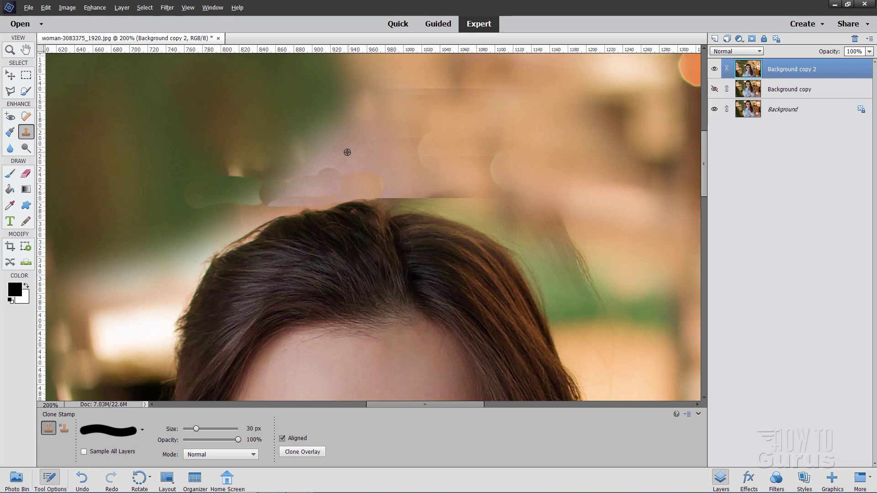
mouse_move(384, 178)
mouse_down()
mouse_move(442, 188)
mouse_move(429, 180)
mouse_move(515, 190)
mouse_up()
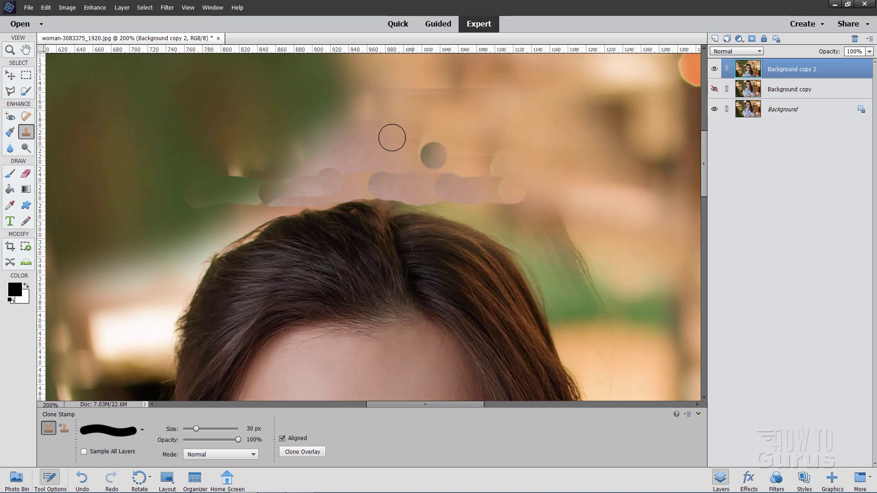
Switch the Clone Stamp to the soft round 65 px brush
click(142, 429)
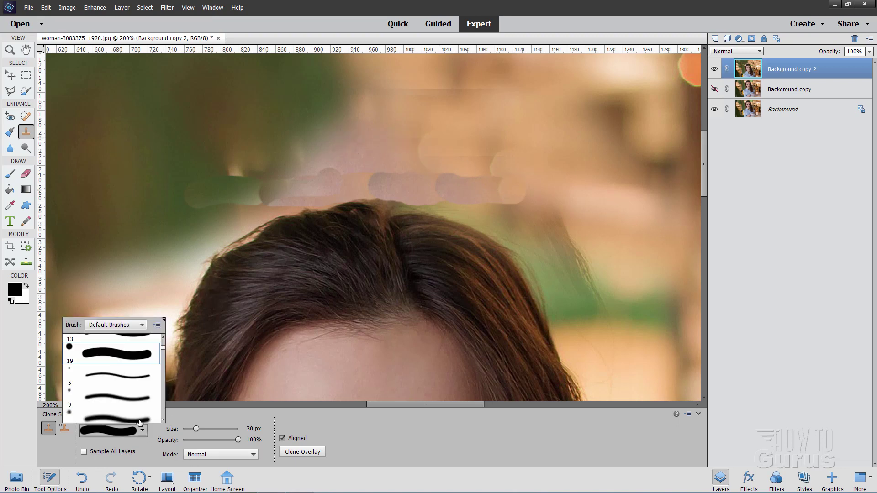
scroll(114, 374, down, 2)
click(115, 384)
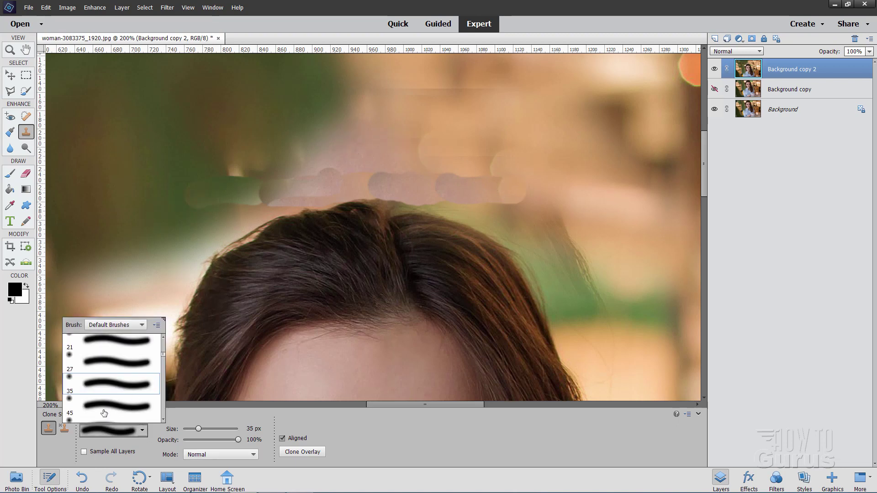
scroll(113, 290, down, 1)
scroll(119, 378, down, 1)
click(119, 378)
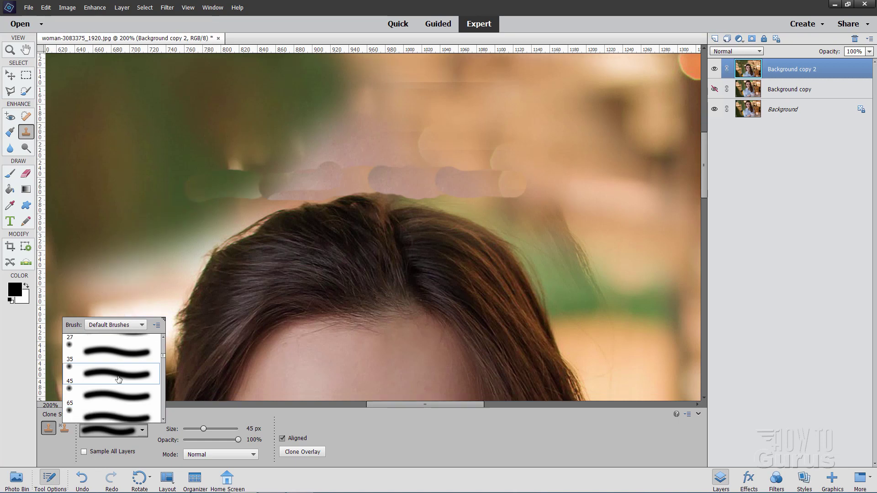
click(110, 389)
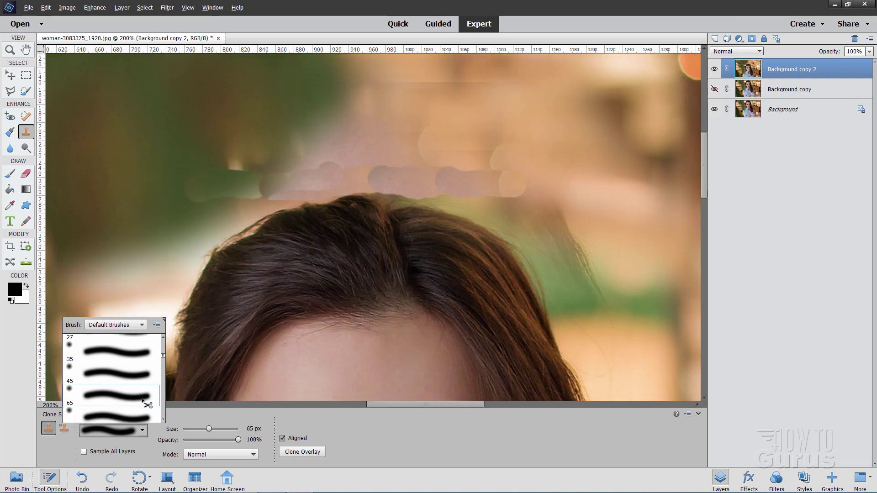
Sample the green leaves and warm background and clone them over the hard-edged patches above the hair
alt+click(174, 131)
mouse_move(181, 185)
mouse_down()
mouse_move(192, 200)
mouse_move(226, 176)
mouse_move(331, 170)
mouse_move(354, 157)
mouse_move(389, 164)
mouse_move(377, 174)
mouse_move(436, 176)
mouse_move(393, 176)
mouse_up()
alt+click(294, 105)
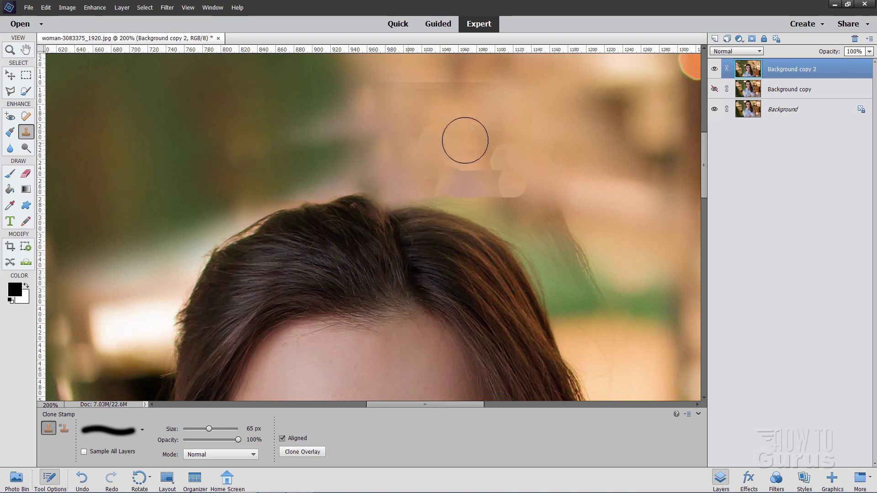
alt+click(481, 123)
drag(456, 167, 460, 179)
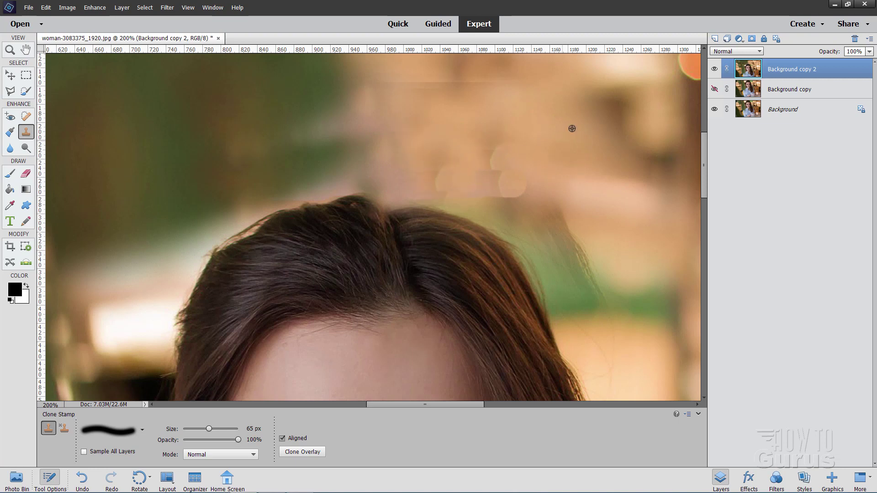
Clone nearby background over the round patch and the leftover duplicate hair strands right of the woman's head
alt+click(551, 174)
drag(516, 176, 540, 213)
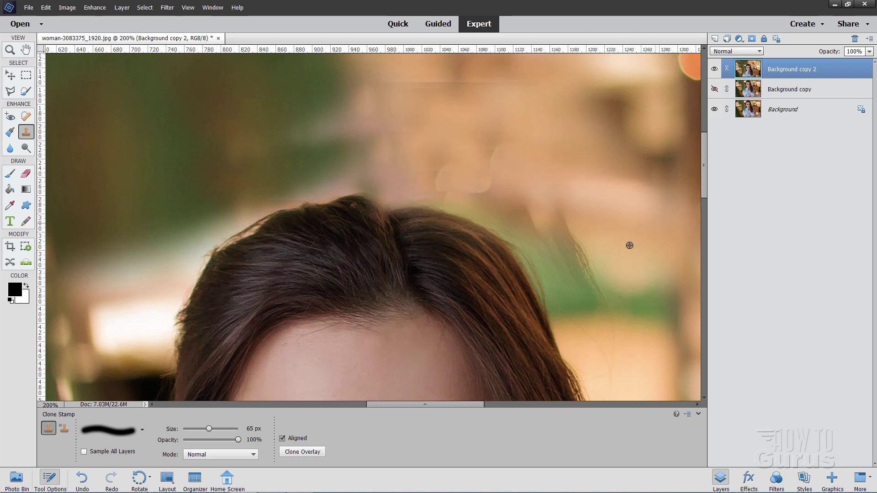
alt+click(630, 245)
mouse_move(587, 232)
mouse_down()
mouse_move(598, 270)
mouse_move(585, 273)
mouse_move(547, 211)
mouse_move(554, 214)
mouse_move(493, 199)
mouse_move(541, 210)
mouse_move(570, 247)
mouse_up()
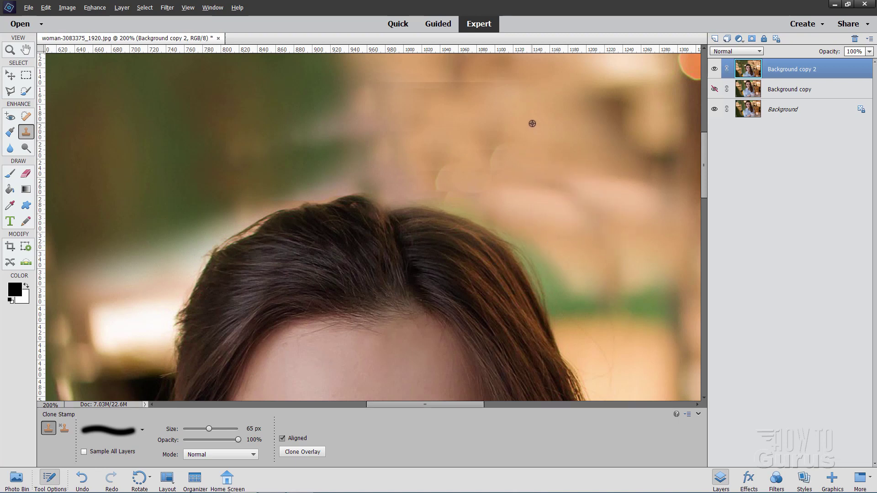
Clone warm background over the faint horizontal line above the head and the remaining round edge just above the hair
mouse_move(540, 91)
mouse_down()
mouse_move(489, 83)
mouse_move(357, 91)
mouse_up()
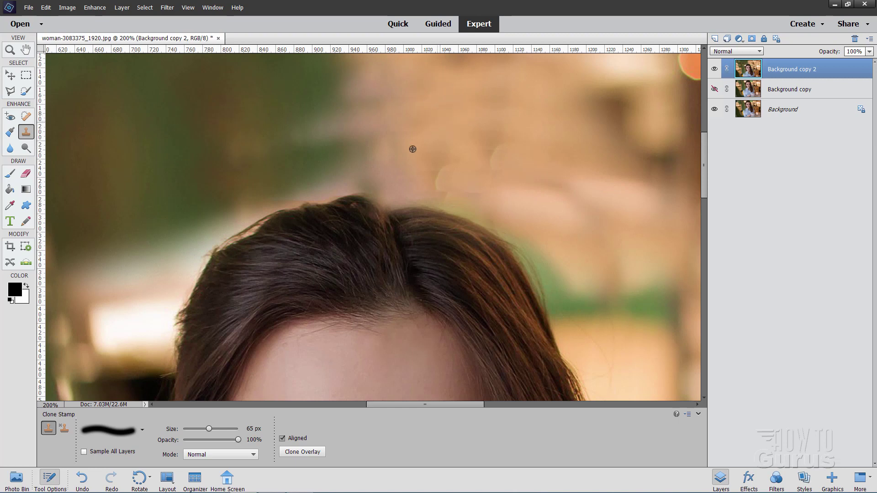
drag(413, 148, 478, 180)
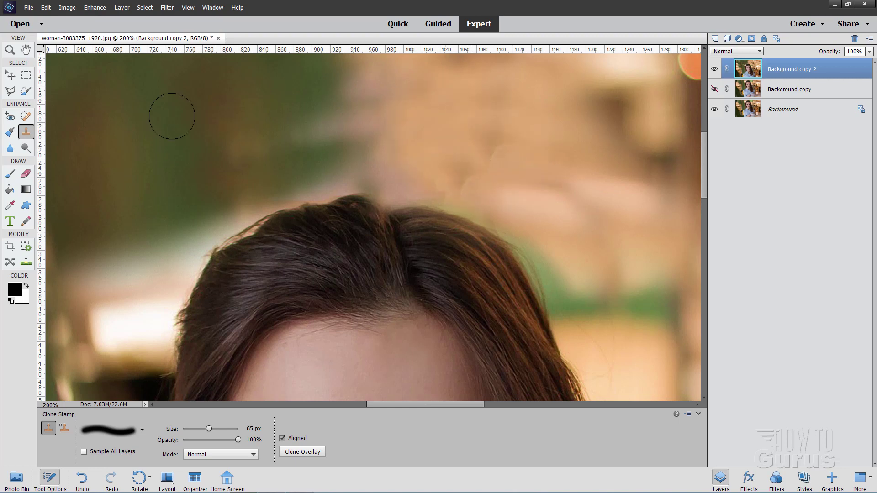
click(9, 50)
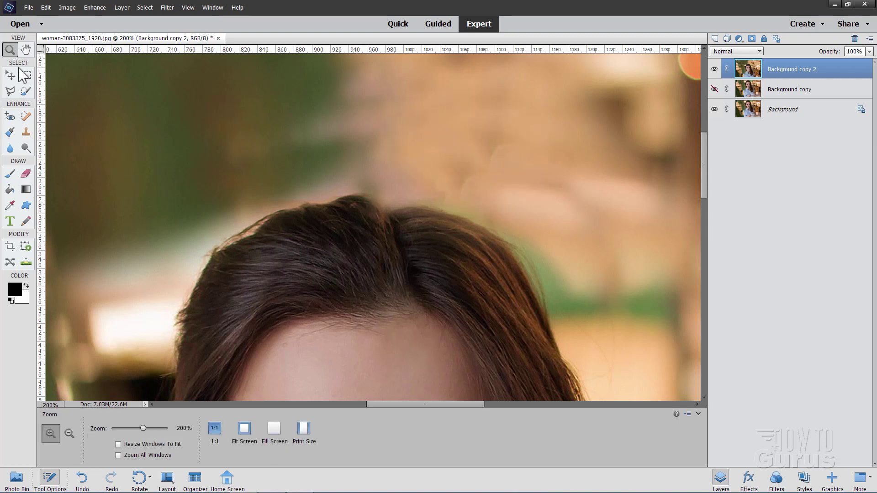
click(244, 430)
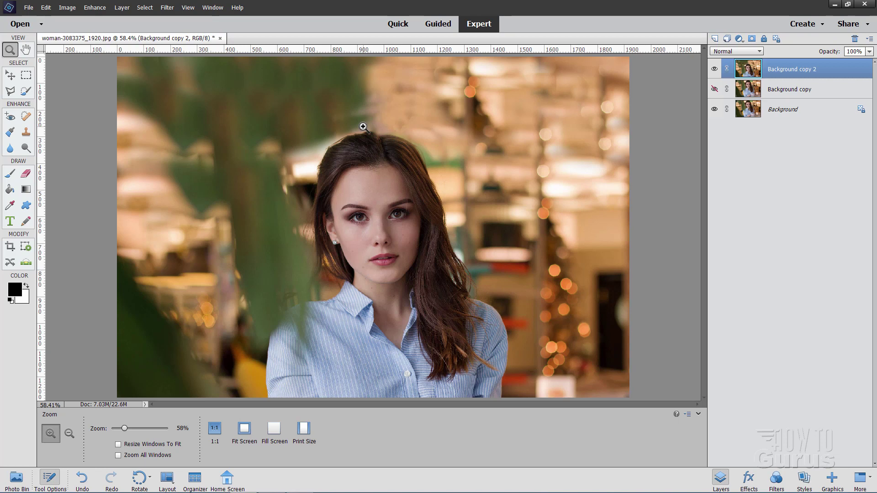
Activate the Custom Shape tool and list All Elements Shapes in the shape library
click(11, 75)
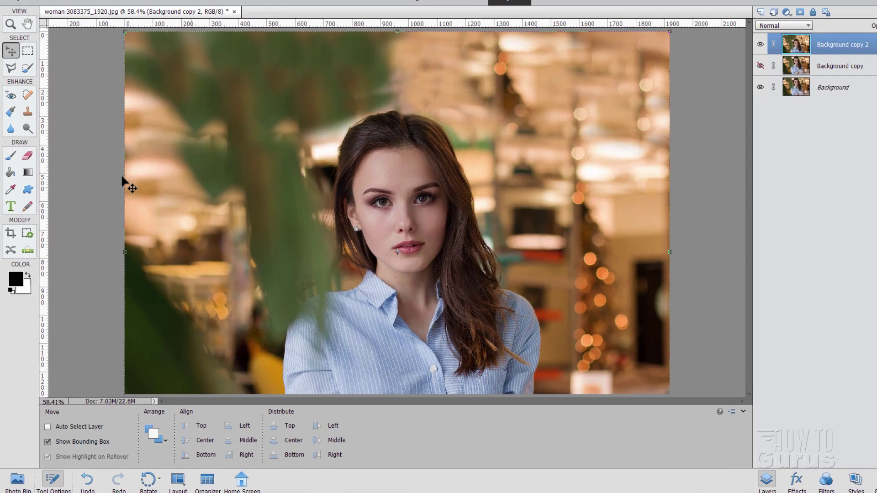
click(26, 205)
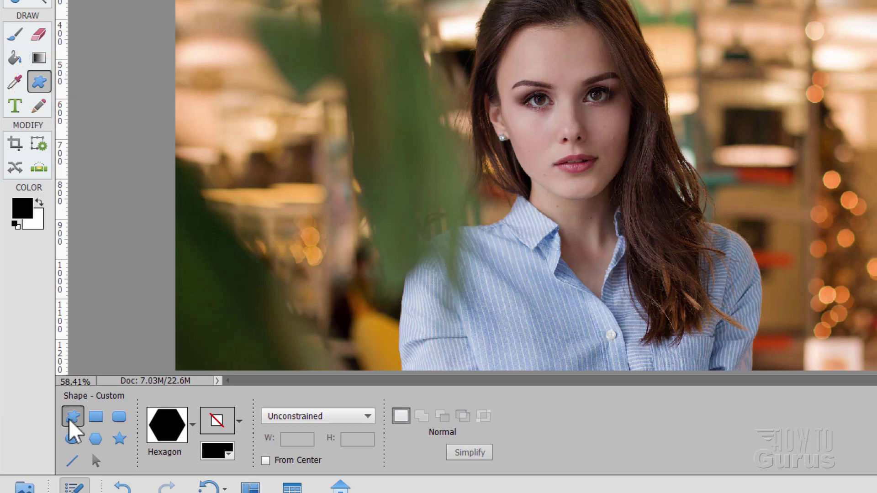
click(192, 424)
click(173, 259)
click(163, 9)
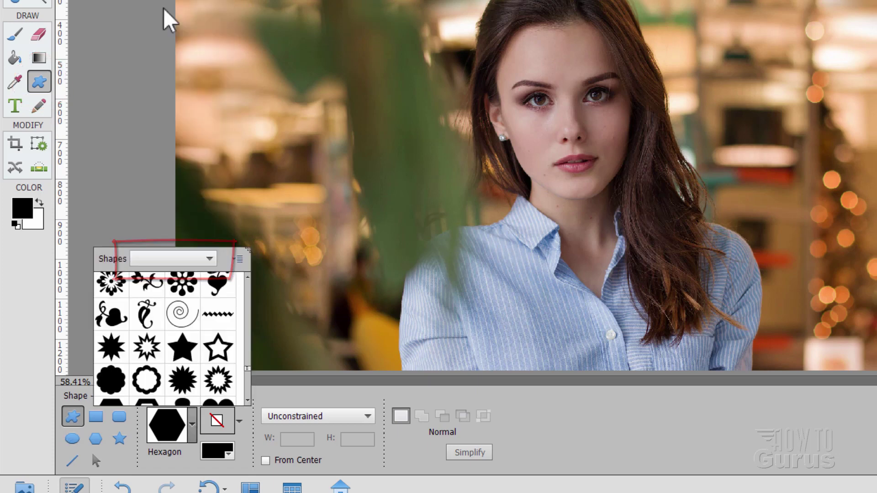
Browse the solid geometric shapes in the library and choose the filled Hexagon as the custom shape
scroll(159, 325, down, 1)
scroll(159, 325, down, 3)
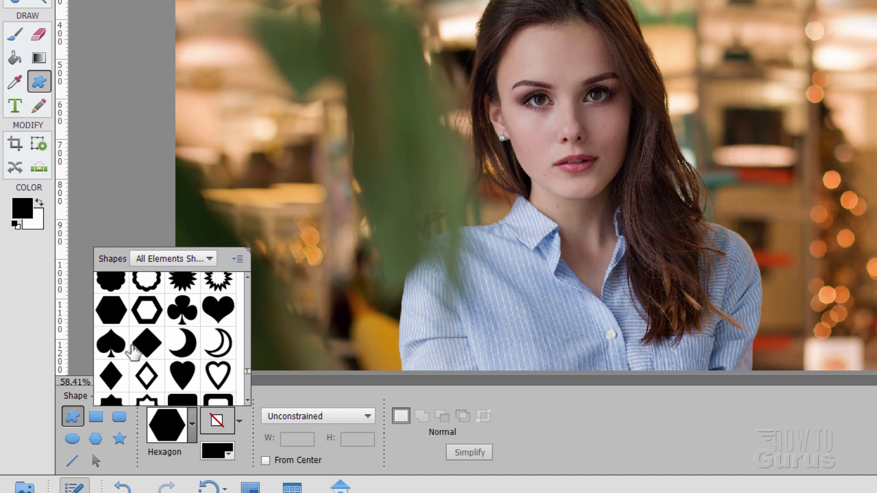
scroll(181, 353, down, 1)
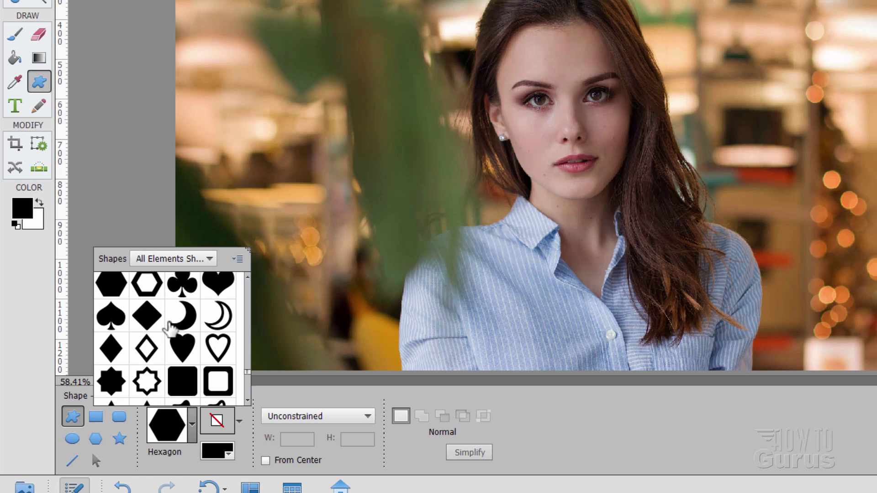
scroll(152, 331, down, 2)
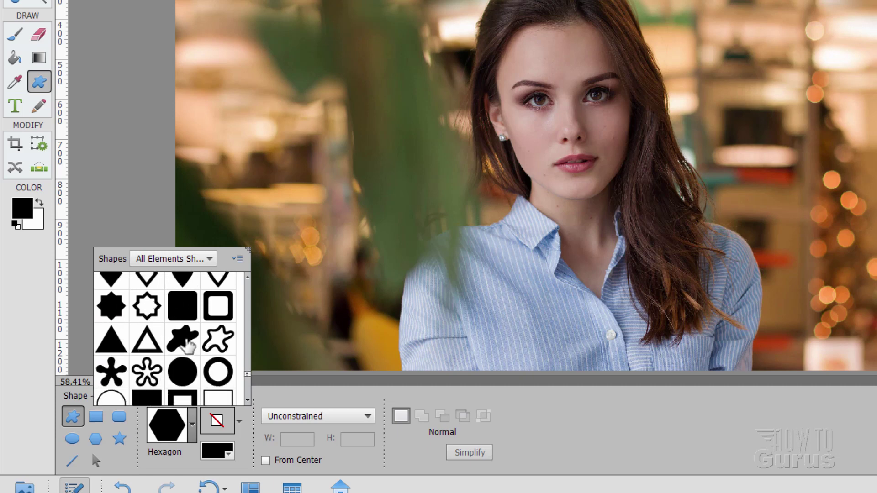
scroll(146, 374, down, 2)
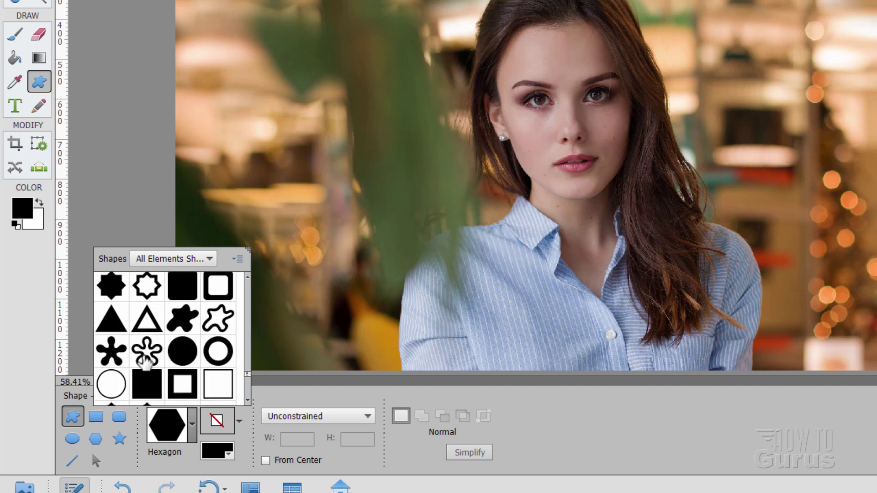
scroll(171, 370, down, 1)
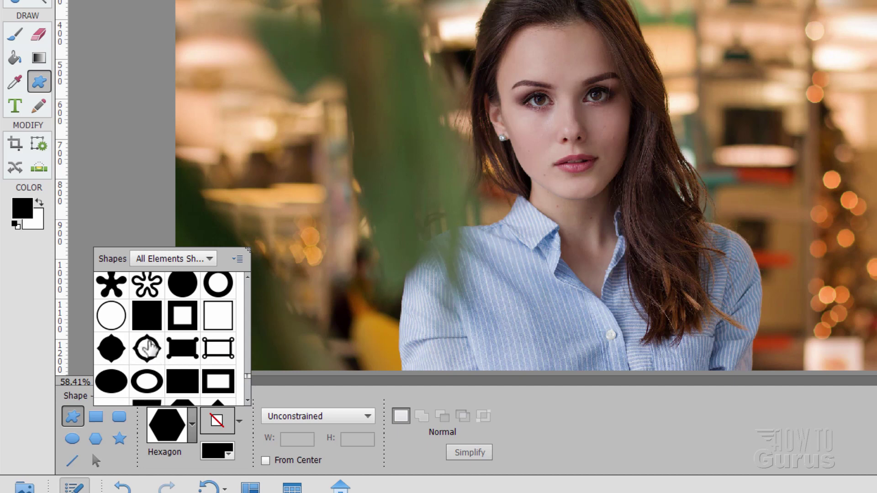
scroll(135, 353, up, 1)
scroll(135, 353, up, 5)
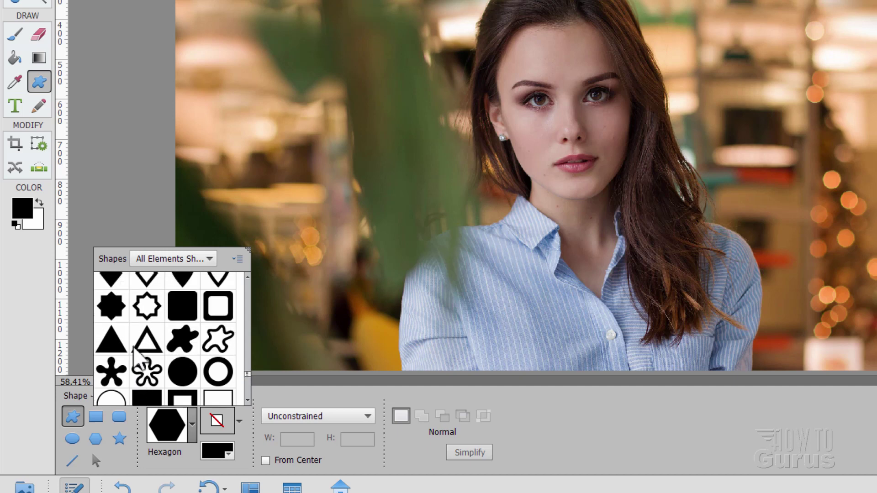
click(117, 333)
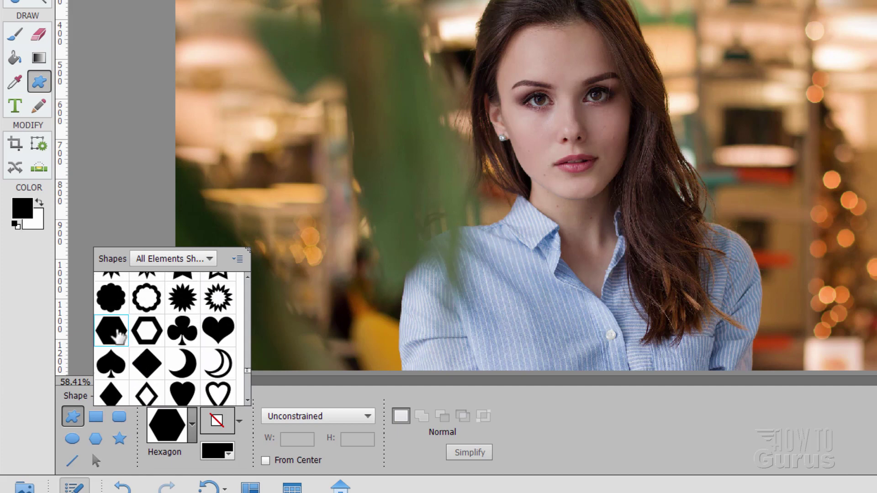
click(174, 459)
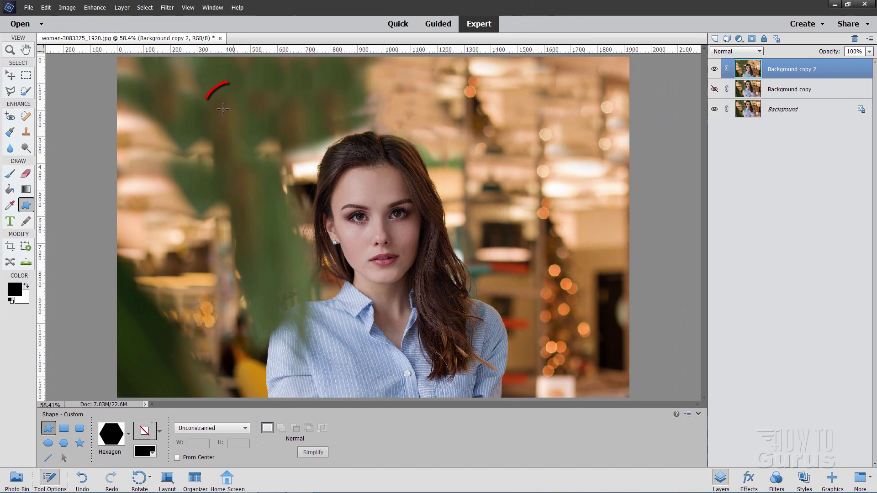
Draw a black hexagon about 1200 px wide over the woman and move it up and left toward the canvas centre
drag(229, 108, 548, 388)
key(shift)
click(10, 75)
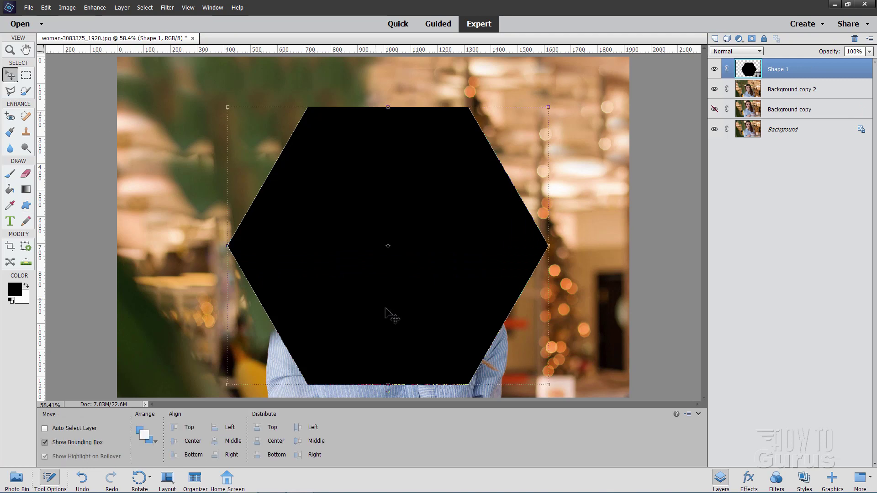
drag(391, 313, 376, 294)
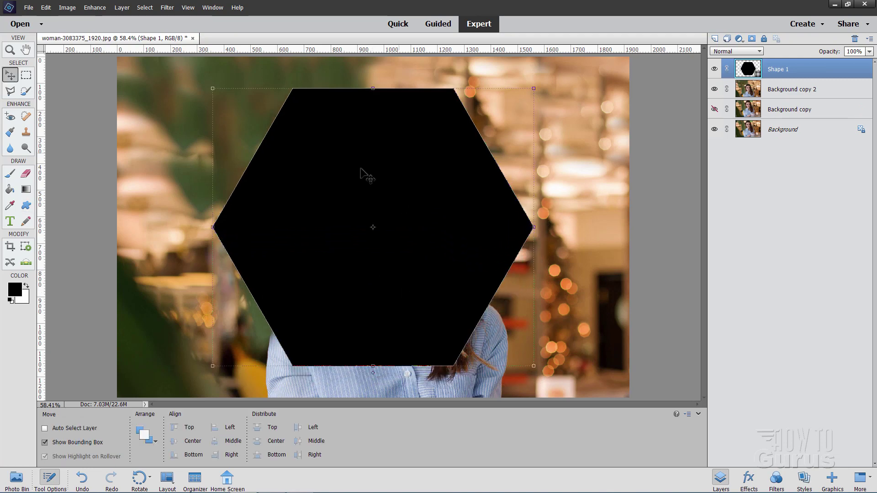
Center the hexagon around the woman with its layer temporarily at 52% opacity, and restore the opacity to 100%
click(869, 51)
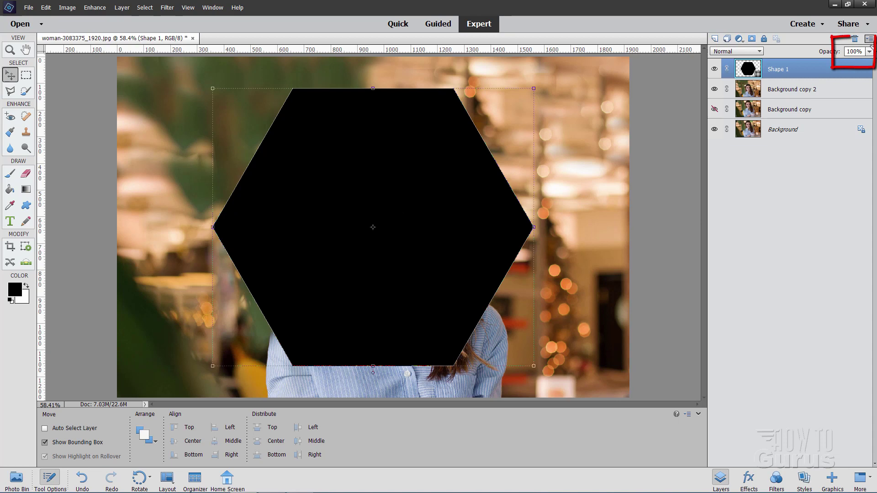
click(848, 62)
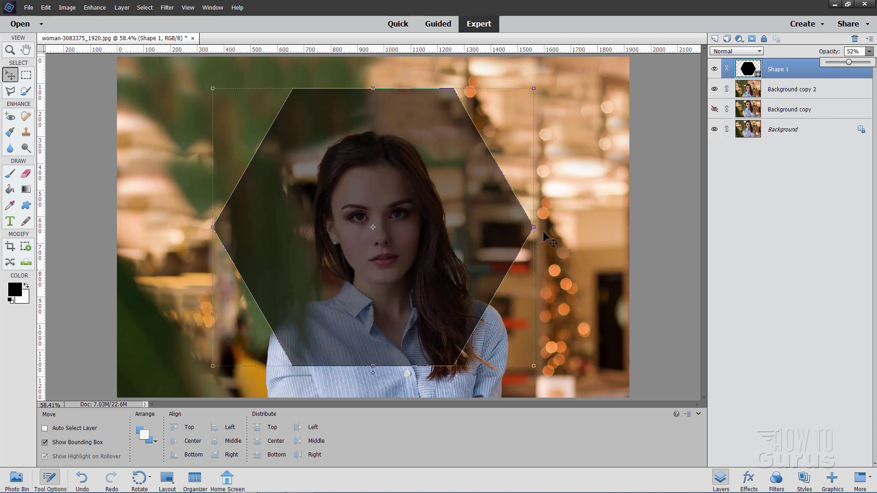
click(481, 252)
drag(476, 258, 484, 259)
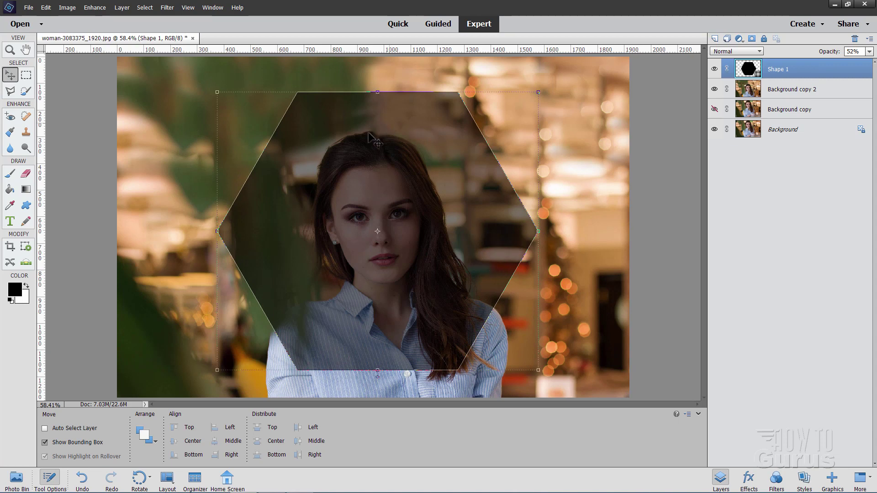
click(870, 51)
drag(849, 62, 873, 63)
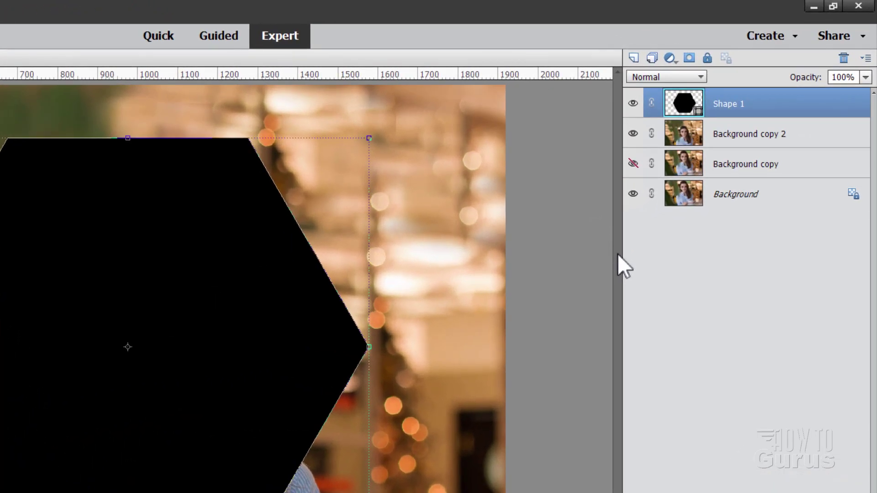
Load the hexagon's outline as a selection, hide the Shape 1 layer, and use the selection to add a layer mask to Background copy 2
ctrl+click(679, 108)
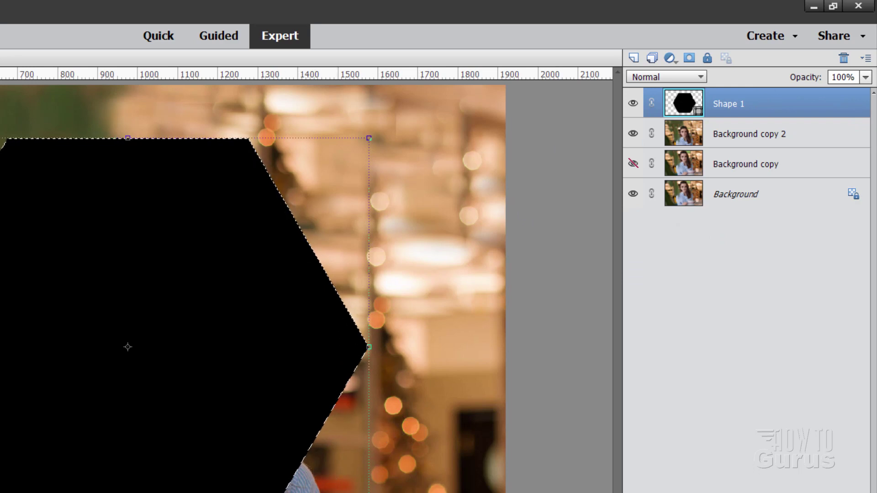
click(633, 103)
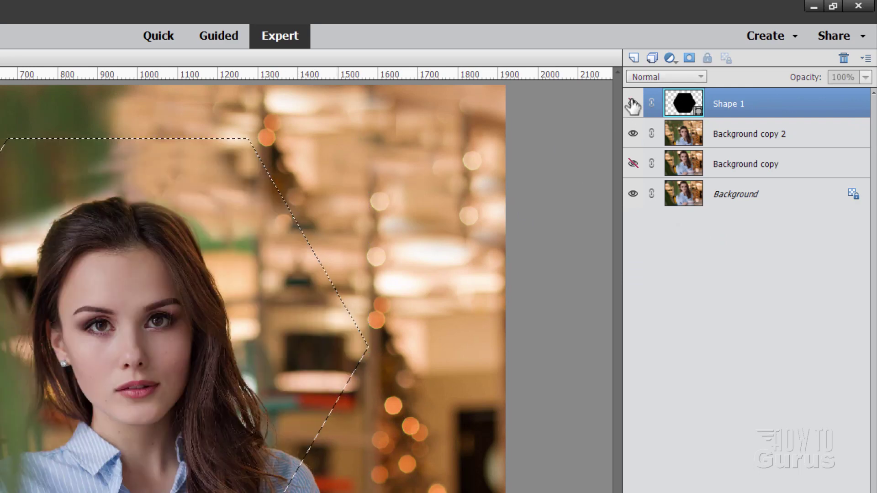
click(744, 141)
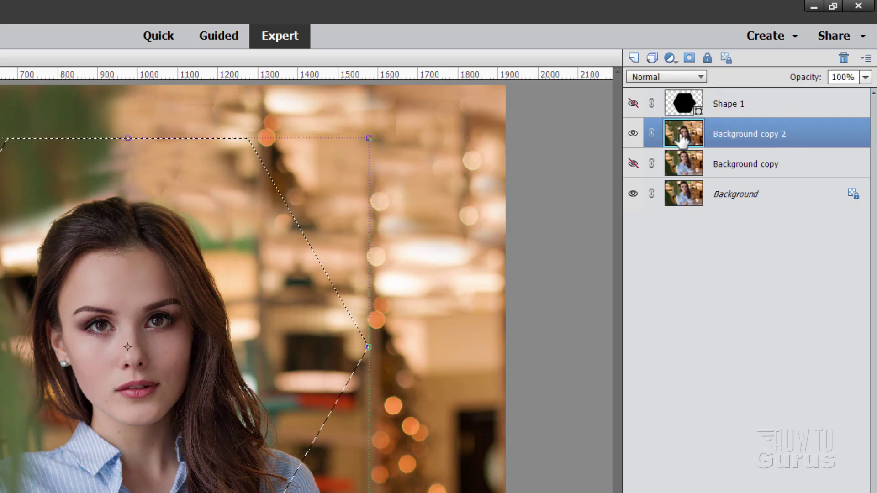
click(688, 59)
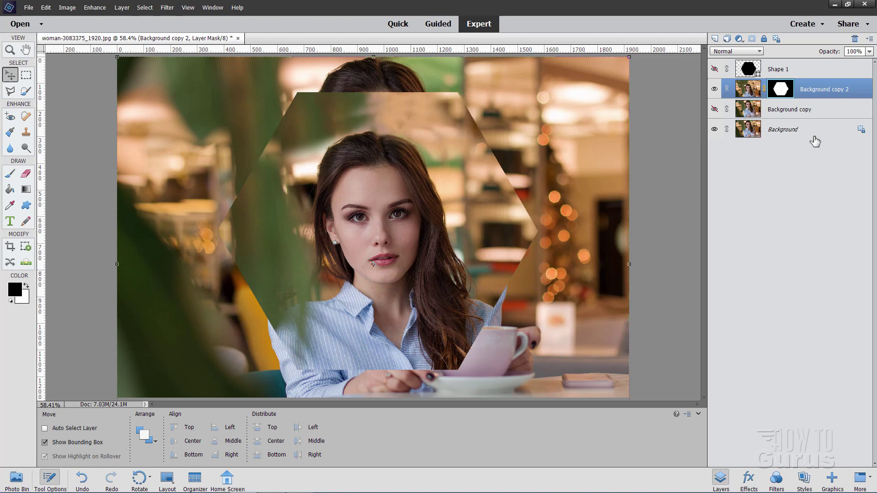
Replace the photo background with the light-to-dark blue gradient from the Backgrounds graphics, and return to the layer list
click(833, 478)
click(835, 39)
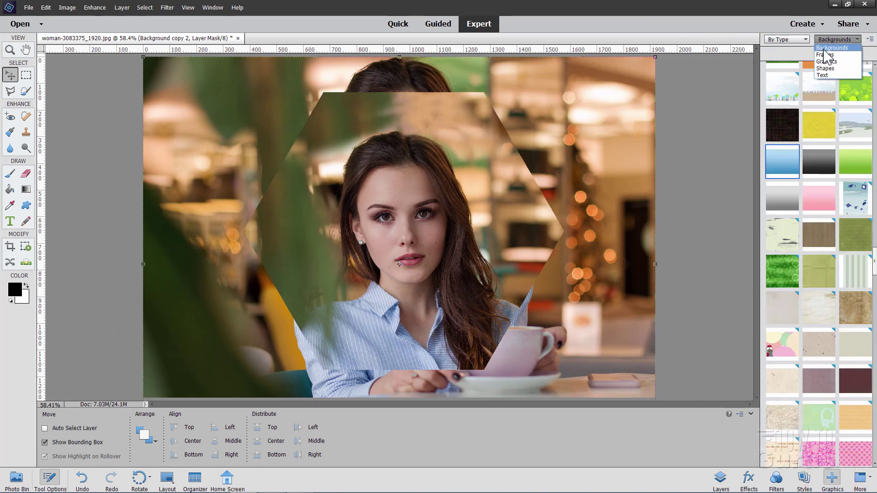
click(825, 50)
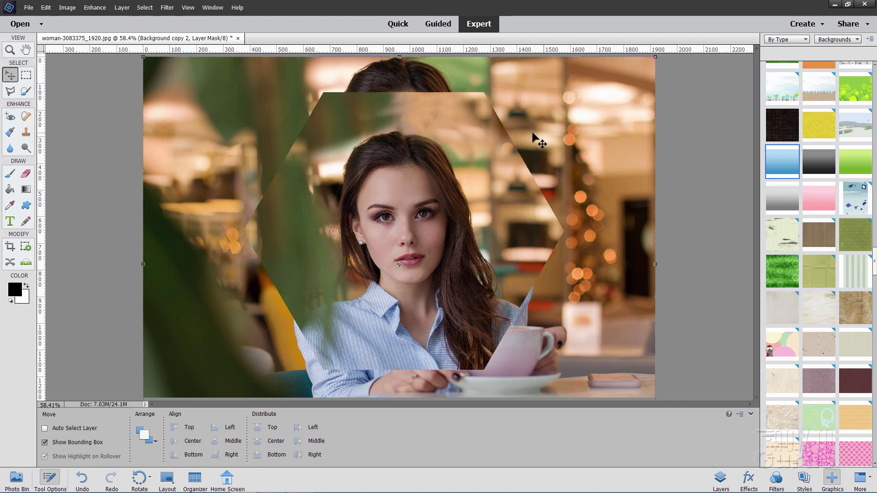
double_click(783, 171)
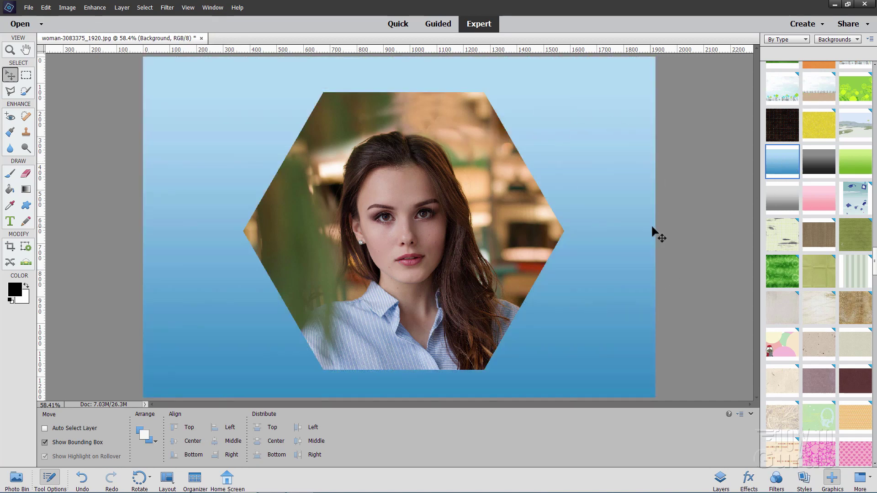
click(720, 479)
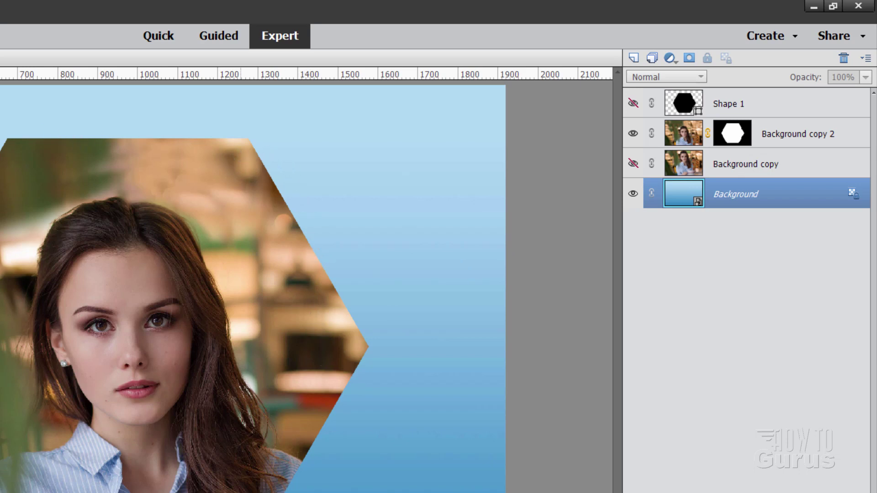
Soften the hexagonal layer mask on Background copy 2 with a Gaussian Blur radius of about 45 pixels
click(740, 132)
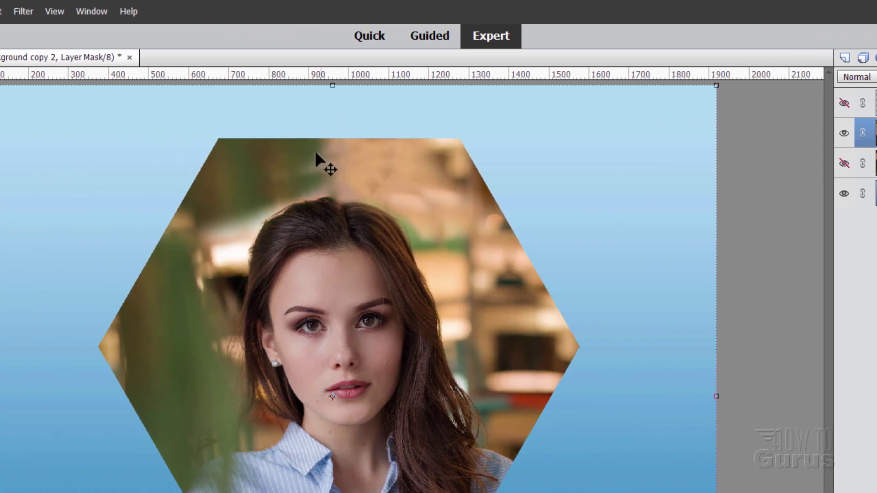
click(21, 12)
mouse_move(45, 101)
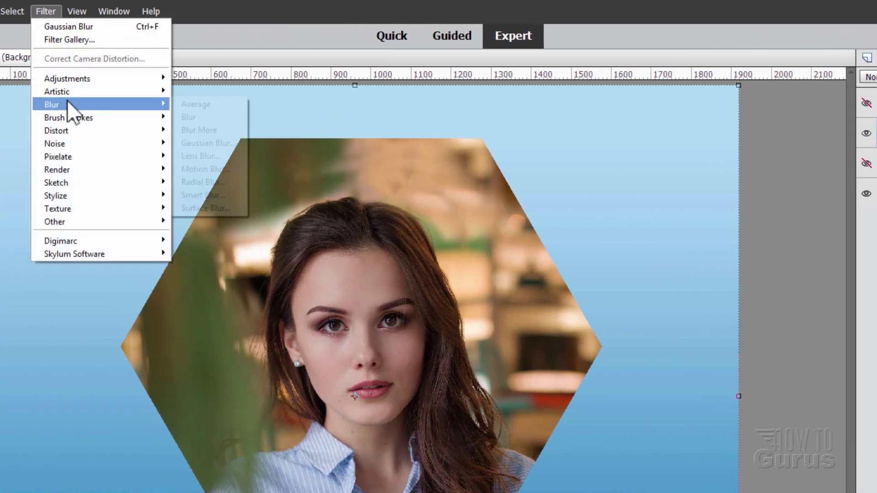
click(221, 144)
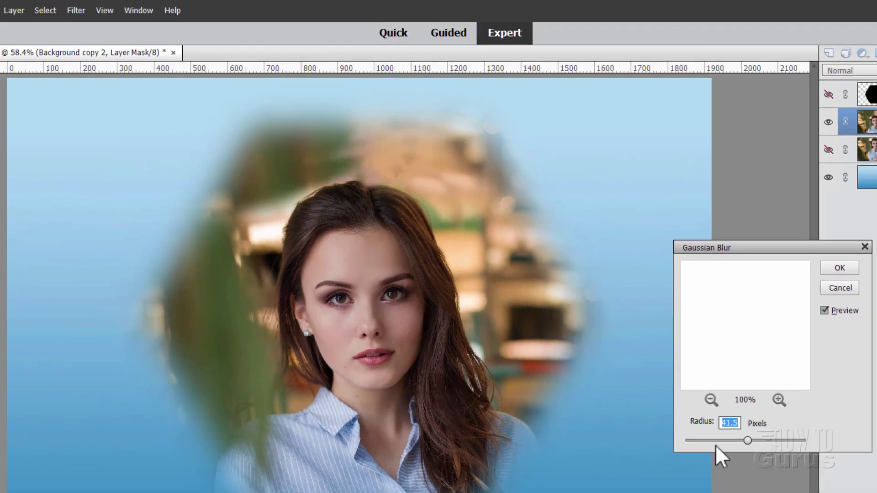
drag(727, 487, 694, 488)
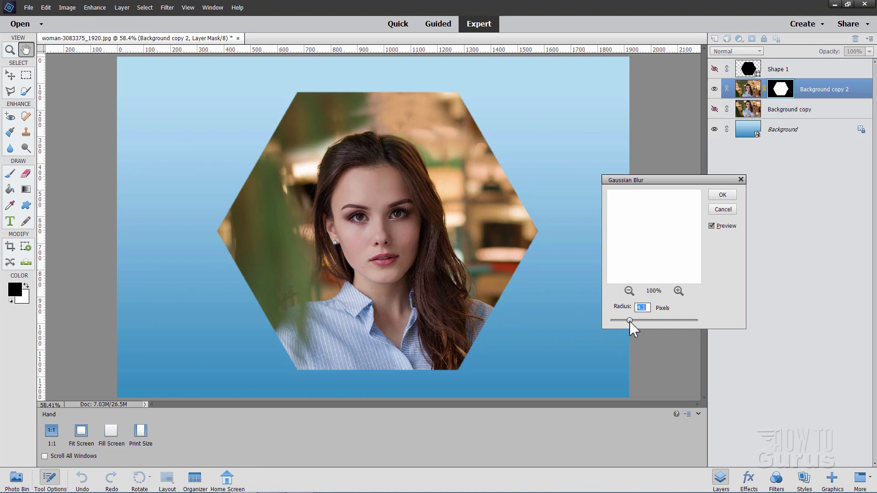
drag(630, 322, 629, 321)
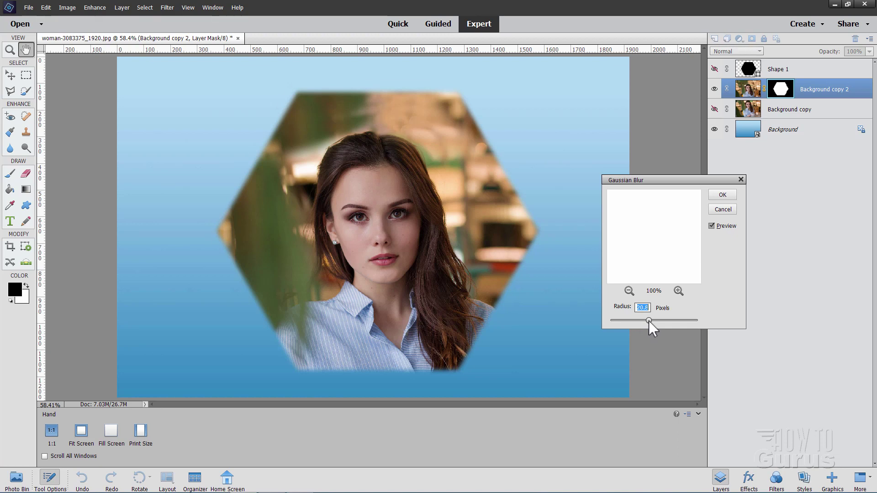
drag(649, 321, 653, 322)
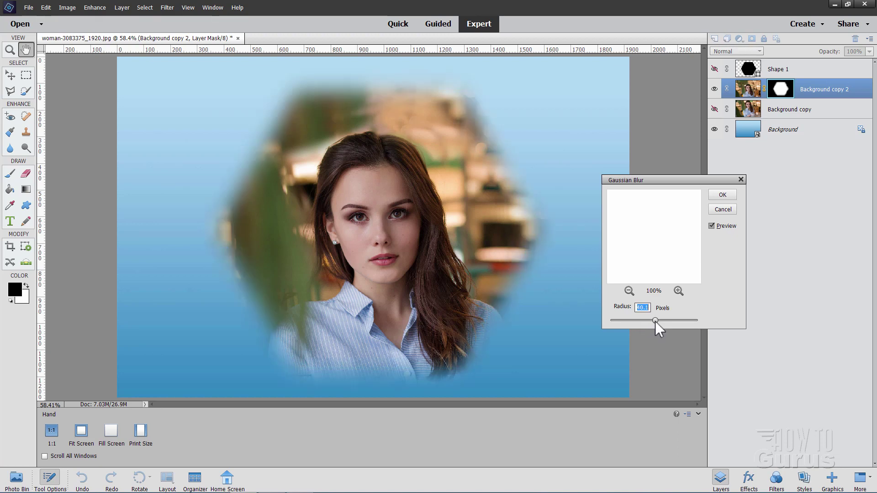
drag(655, 321, 656, 322)
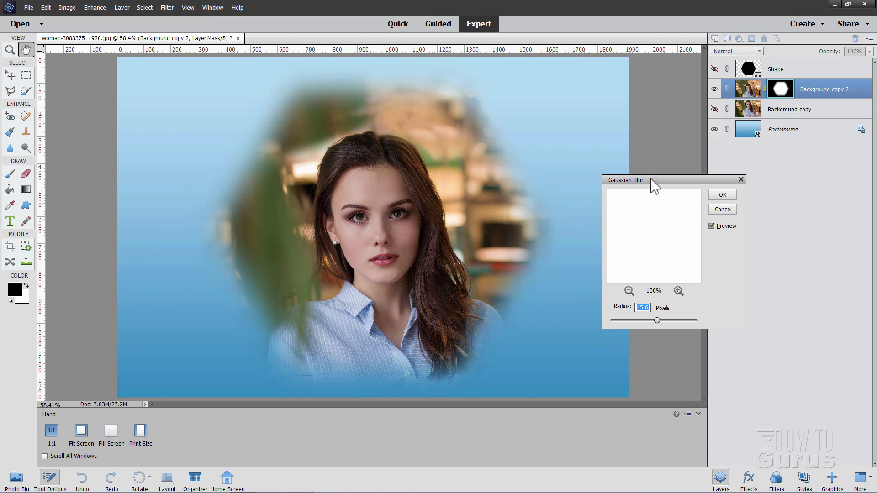
drag(653, 181, 647, 183)
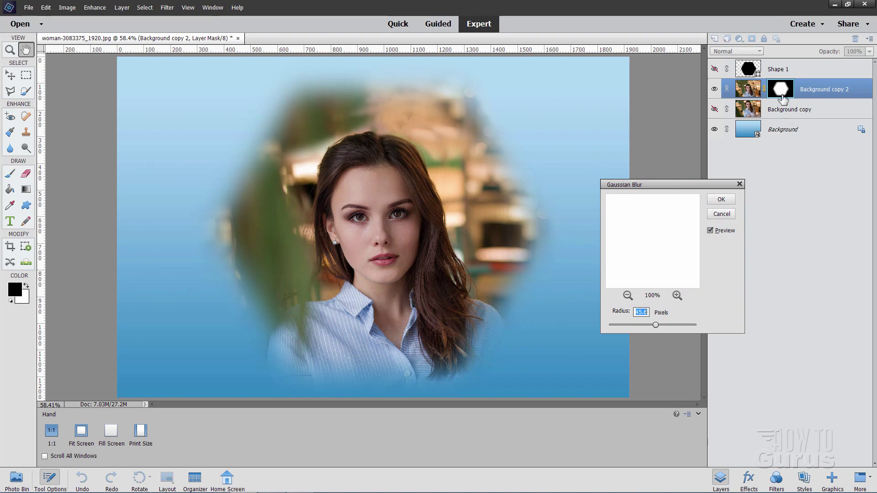
click(721, 200)
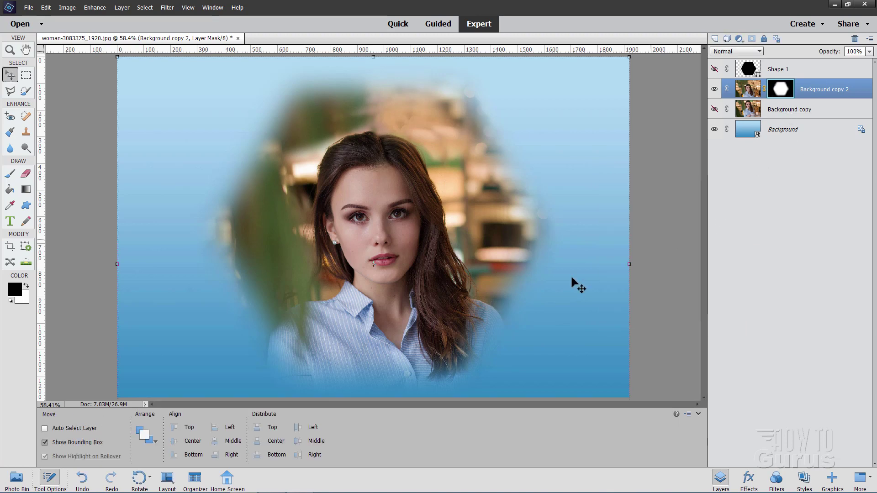